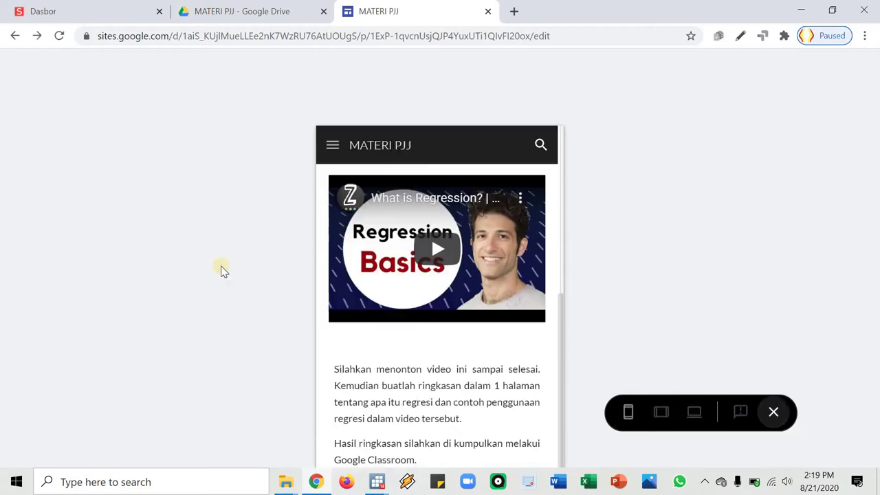
scroll(423, 242, "down", 2)
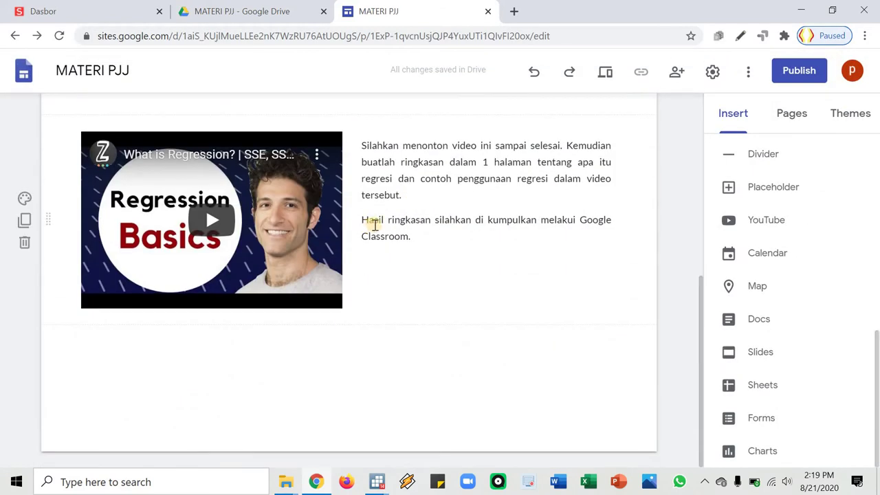
left_click(422, 218)
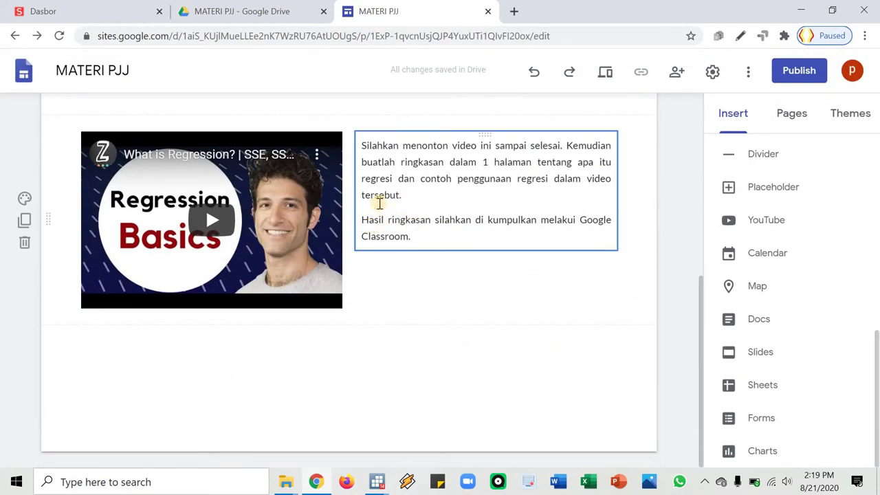
left_click(305, 237)
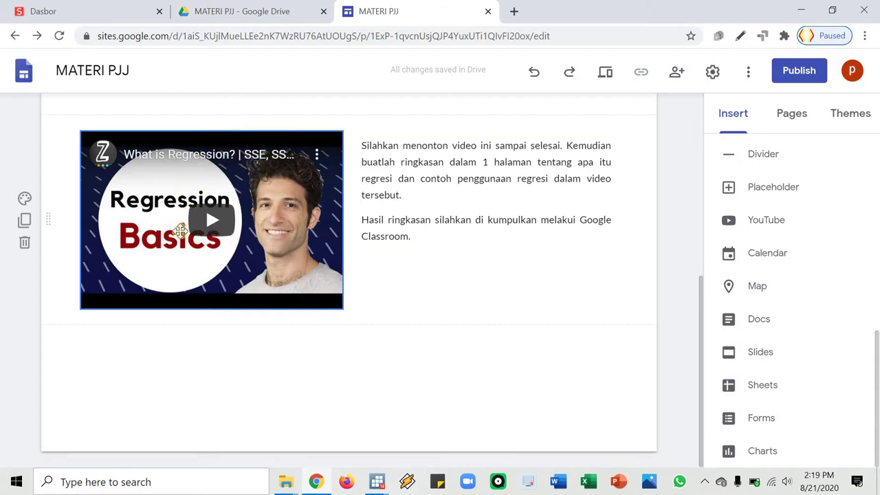
left_click(447, 236)
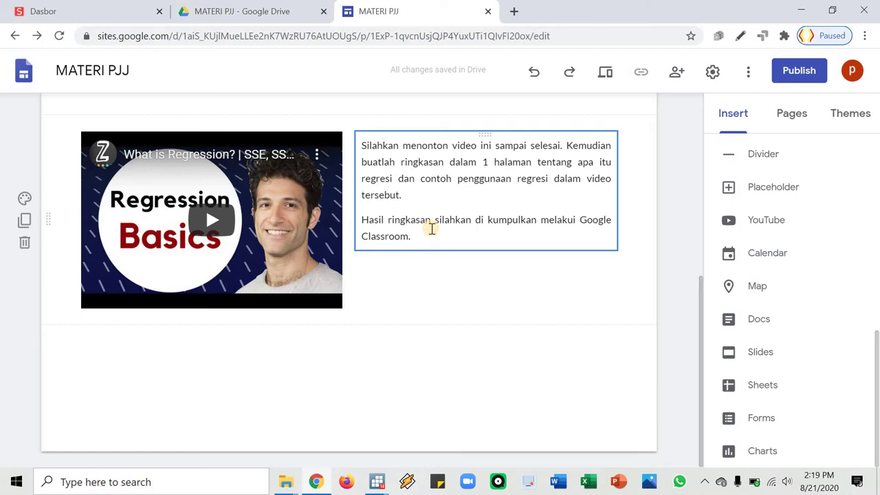
Switch to Google Drive and launch Google Classroom from the list of Google apps
left_click(265, 13)
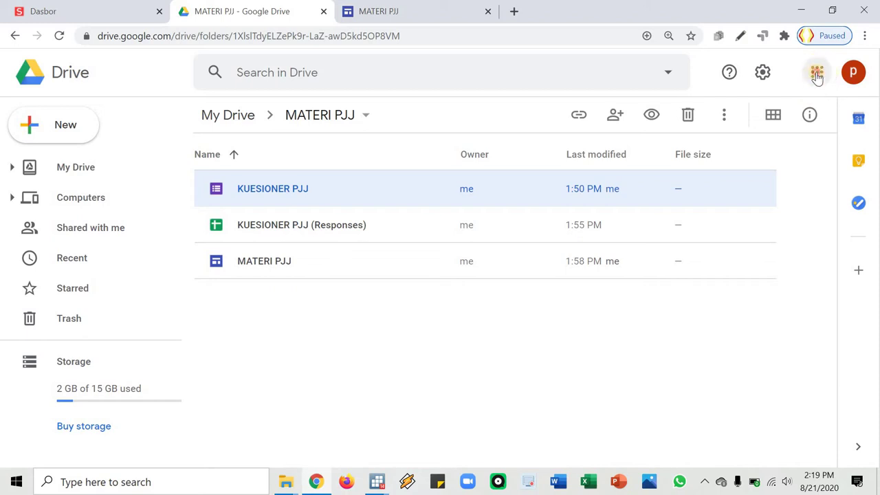
left_click(817, 73)
scroll(784, 206, "down", 1)
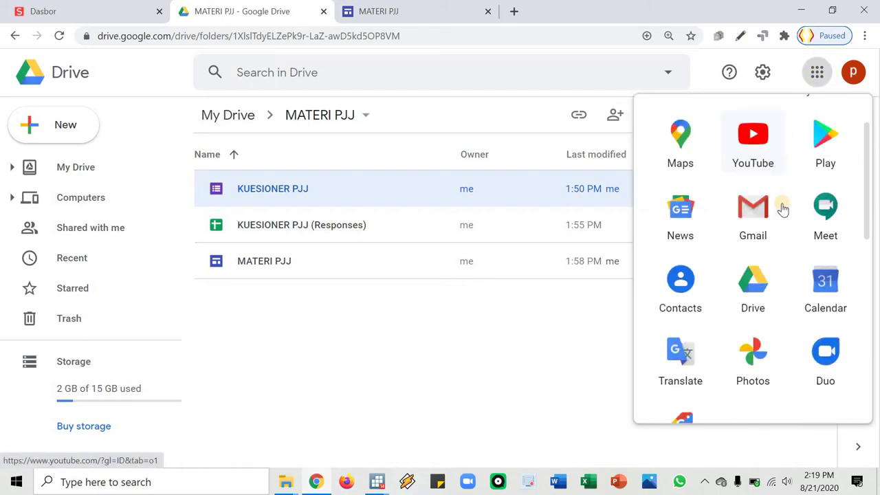
scroll(783, 208, "down", 6)
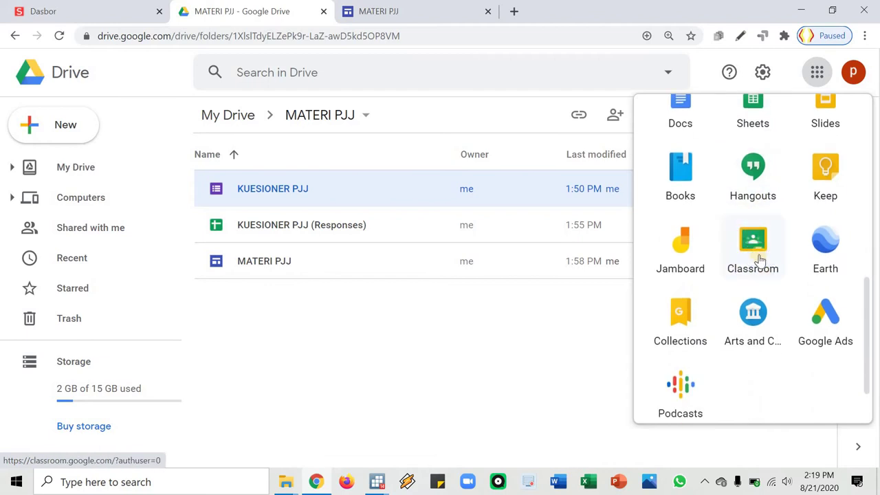
left_click(759, 258)
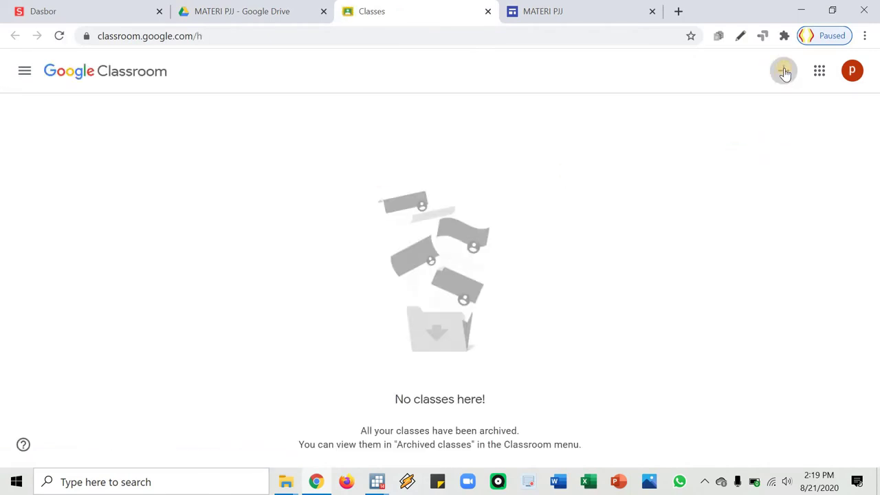
Start creating a new class and accept the notice about not using Classroom at a school with students
left_click(785, 73)
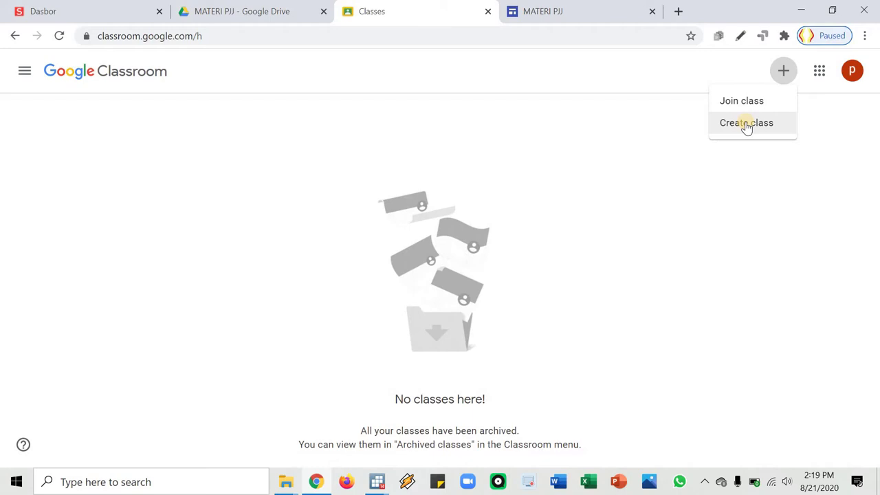
left_click(751, 129)
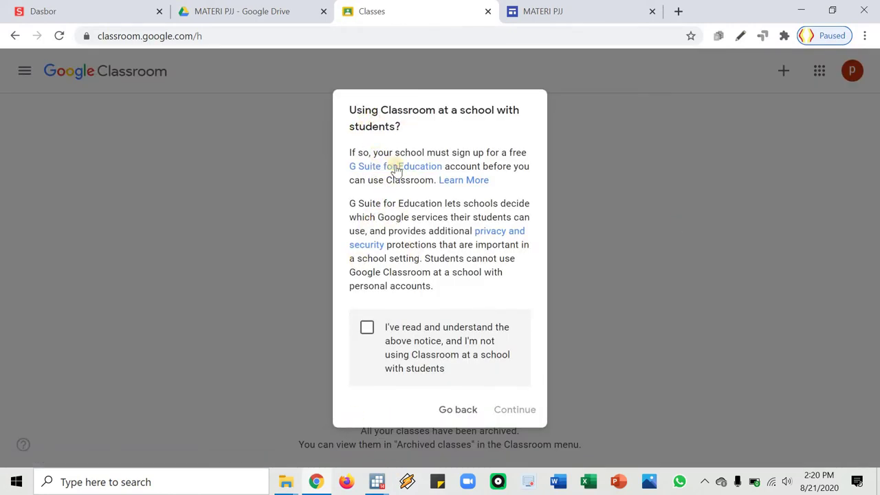
left_click(367, 332)
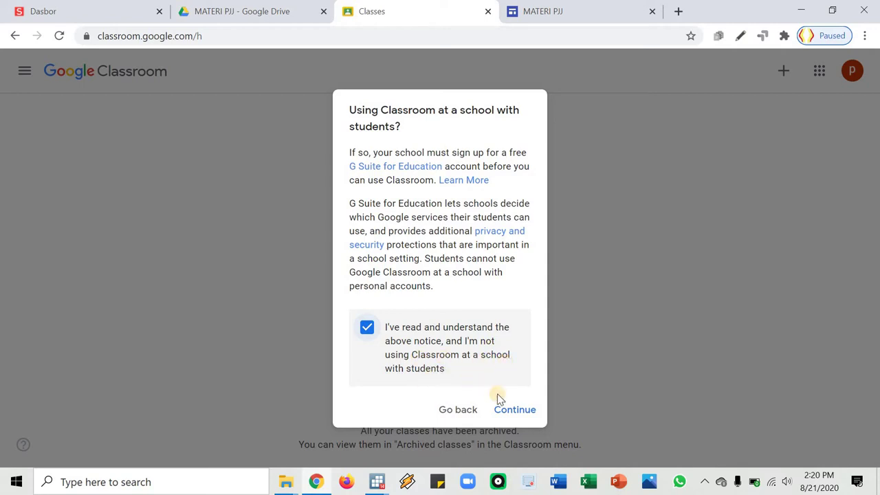
left_click(509, 409)
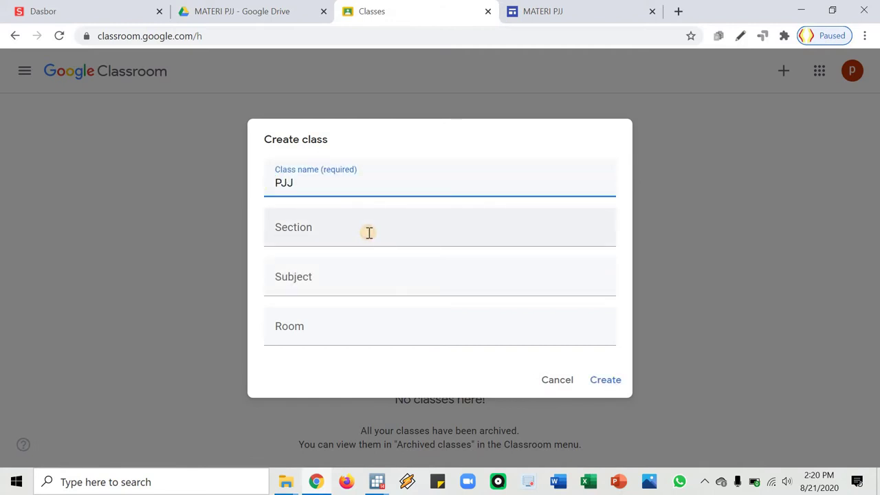
Create the class with the name PJJ, section ALL CLASS and subject PERTEMUAN 1, leaving the room empty
left_click(369, 232)
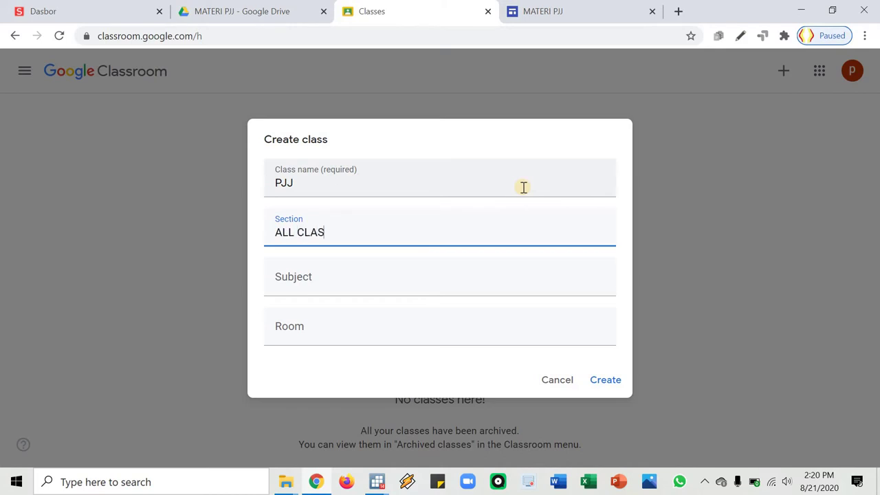
type("S")
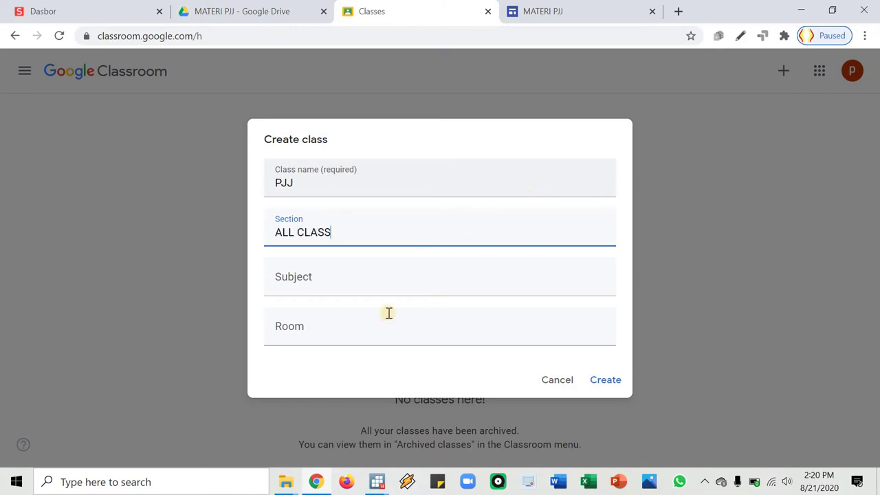
left_click(337, 285)
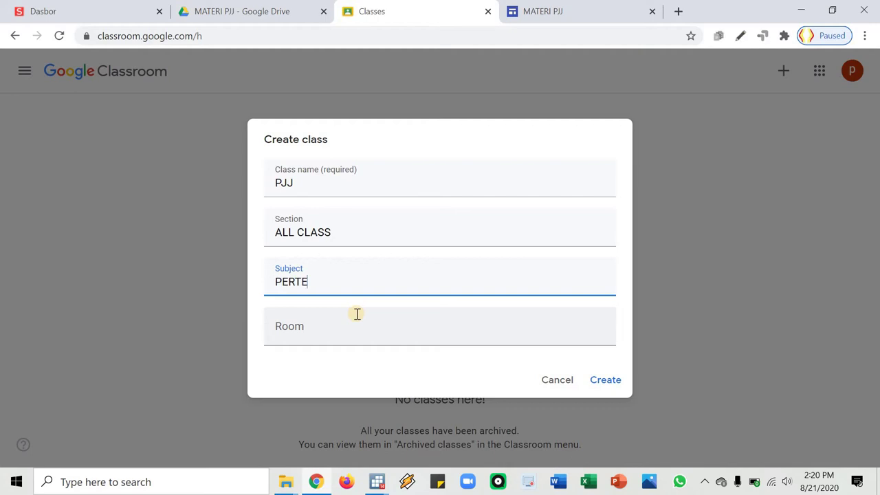
type("PERTEMUAN 1")
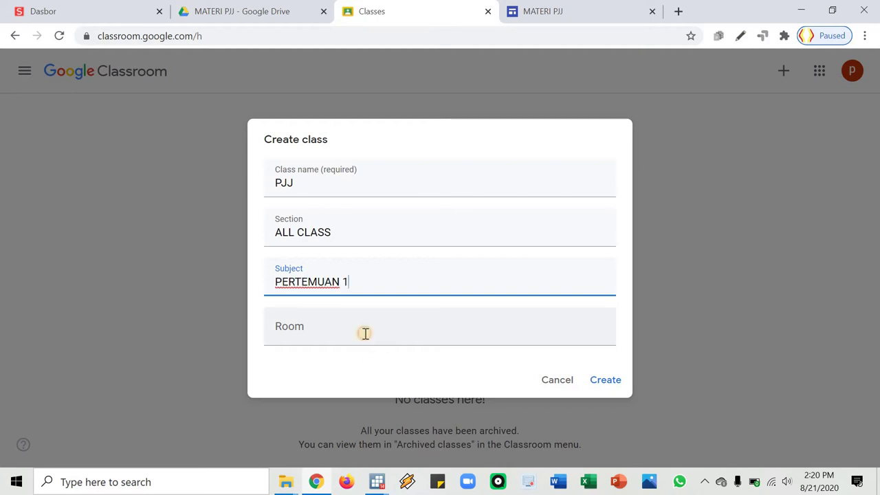
left_click(365, 333)
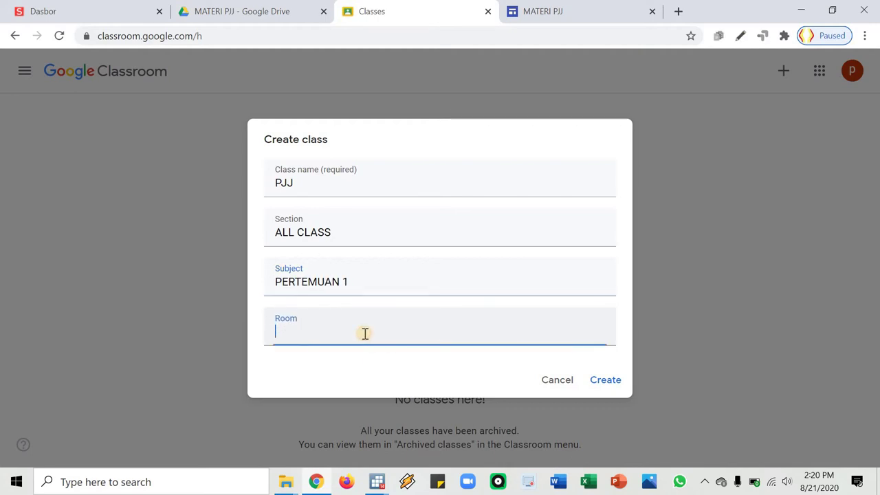
left_click(598, 385)
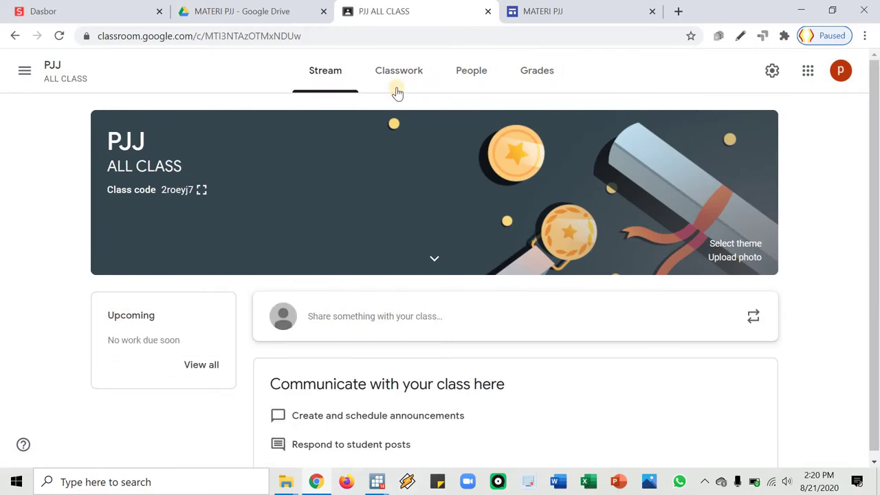
Switch to the MATERI PJJ site and review the PERTEMUAN KE-1 page's steps and video instructions
left_click(25, 73)
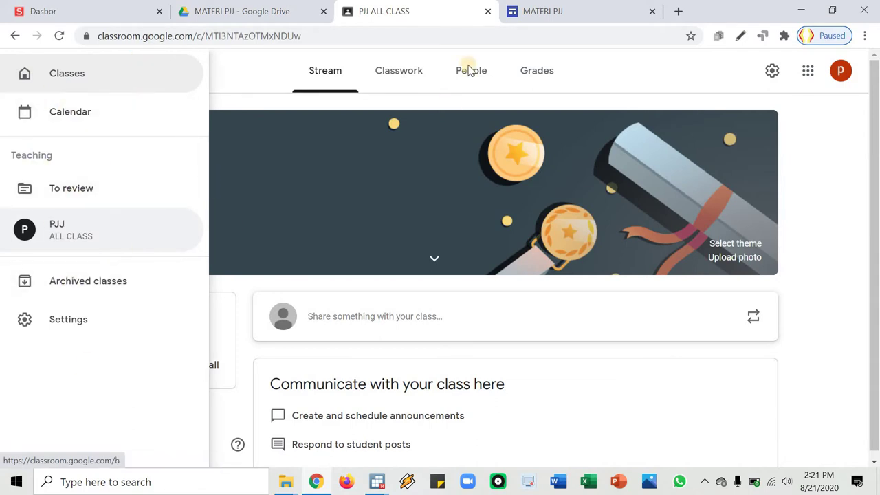
left_click(544, 12)
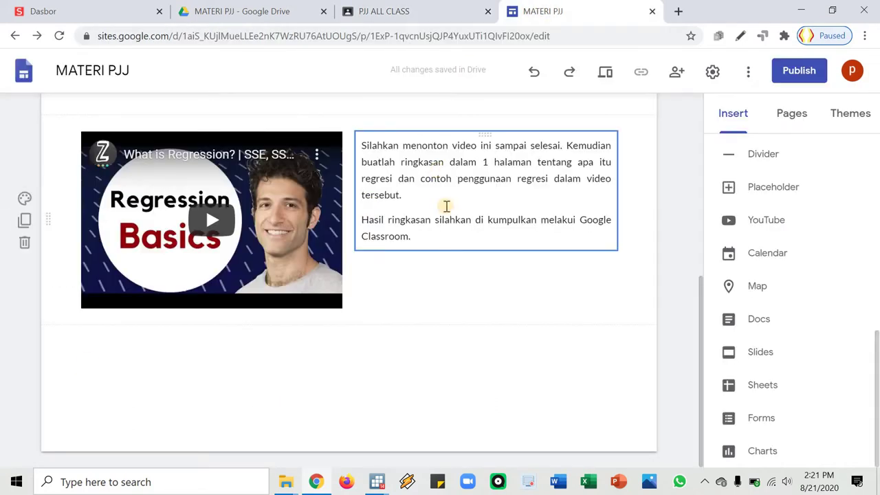
scroll(441, 234, "up", 2)
scroll(413, 241, "down", 2)
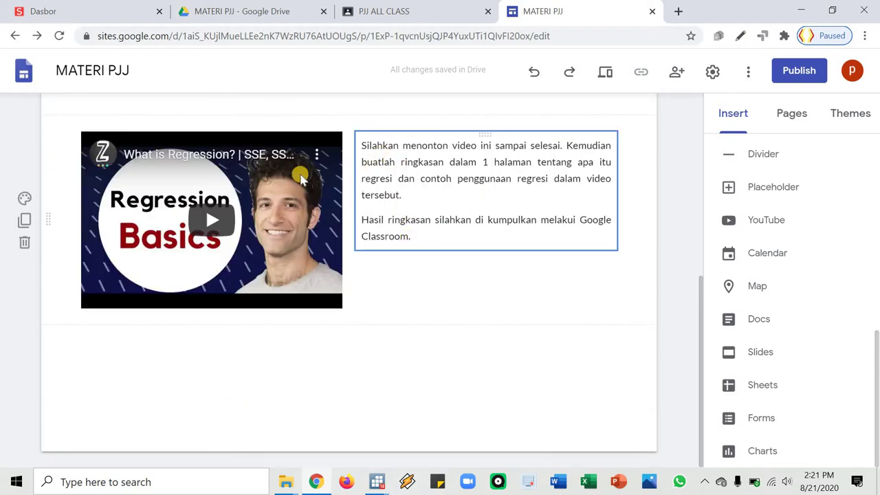
scroll(405, 196, "up", 2)
scroll(419, 227, "up", 3)
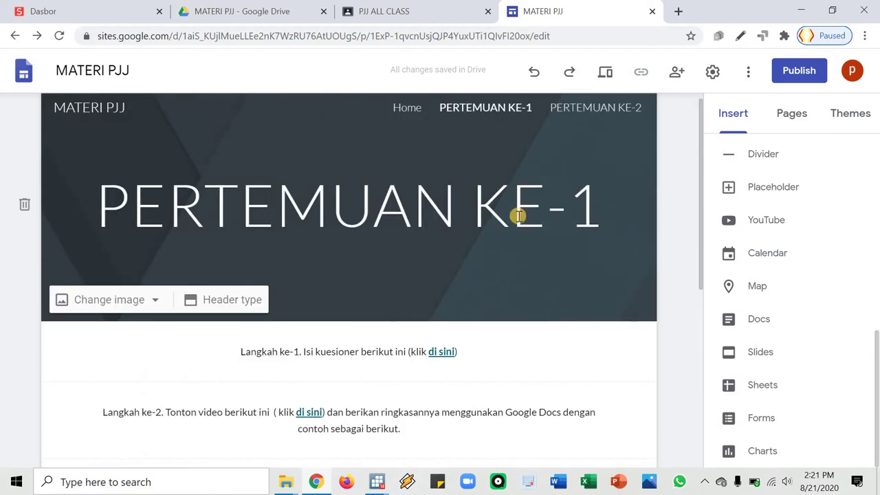
scroll(585, 213, "down", 3)
scroll(599, 211, "up", 3)
left_click(596, 211)
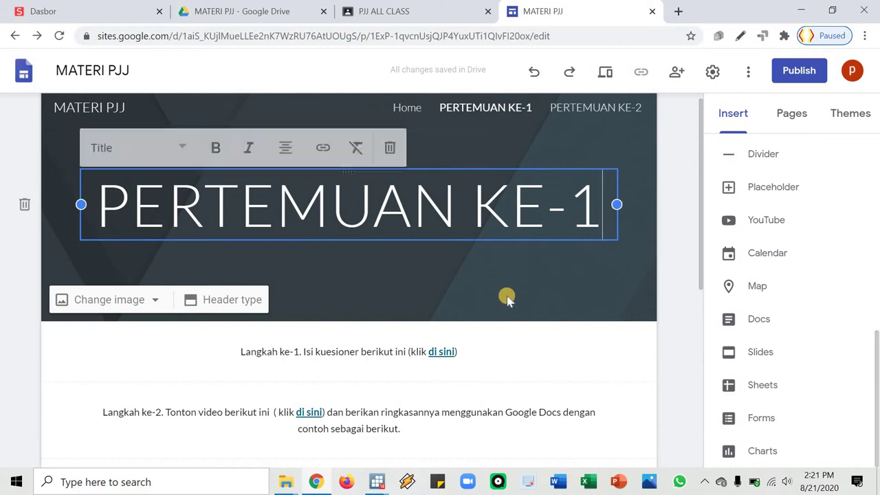
scroll(505, 298, "down", 4)
scroll(504, 301, "up", 2)
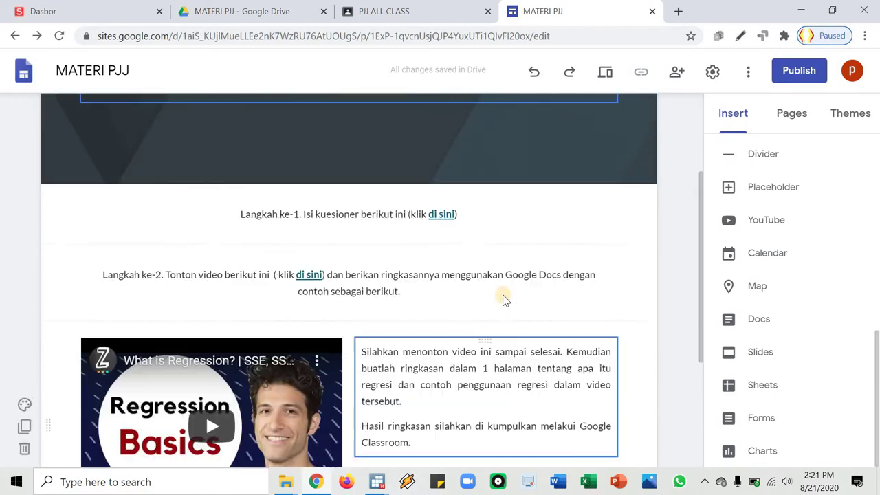
scroll(505, 296, "down", 2)
scroll(436, 358, "up", 1)
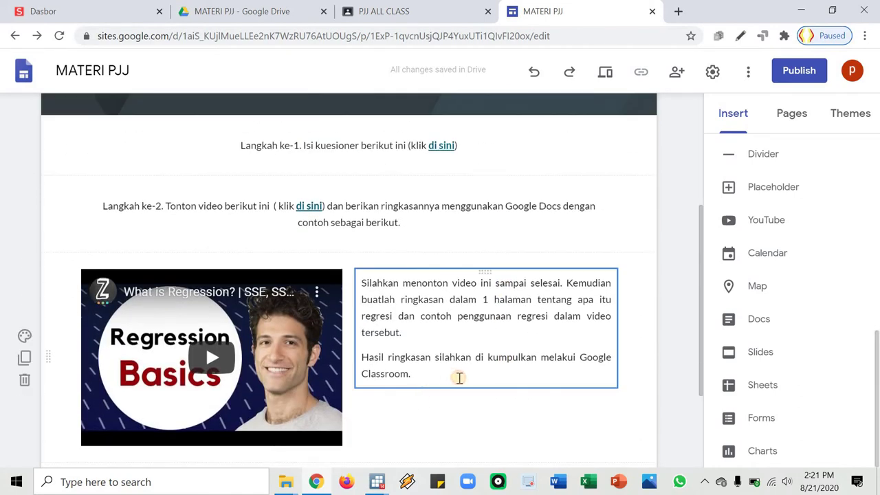
Change "di kumpulkan" to "dikumpulan" in the submission instruction beside the regression video
left_click(459, 378)
scroll(502, 226, "down", 2)
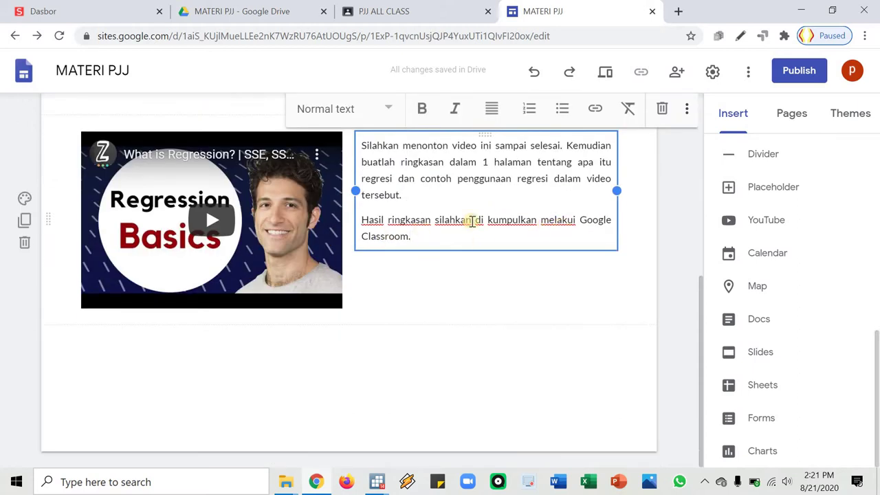
left_click(525, 221)
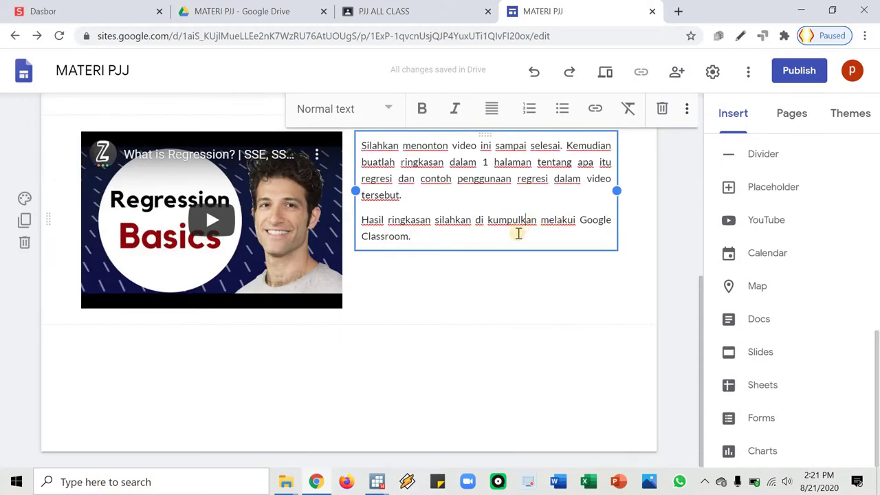
key("BackSpace")
key("ctrl+Left")
type("di")
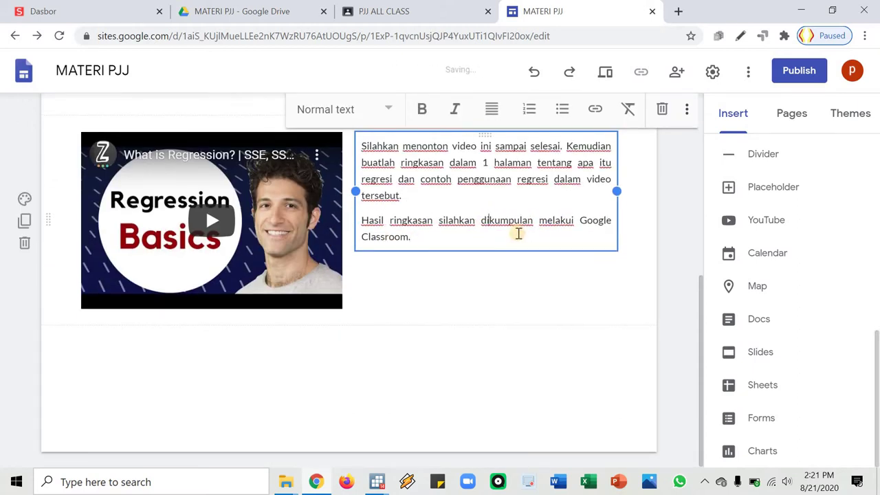
Extend the submission instruction after "Google Classroom" with the deadline "pada tanggal 30 Agustus 2020."
key("BackSpace")
type("PADA tanggal ")
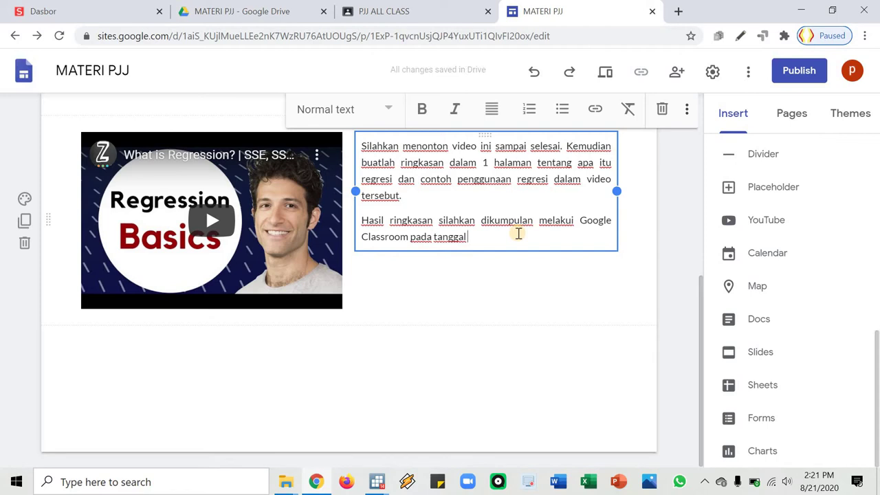
type("21")
key("BackSpace")
key("BackSpace")
type("30")
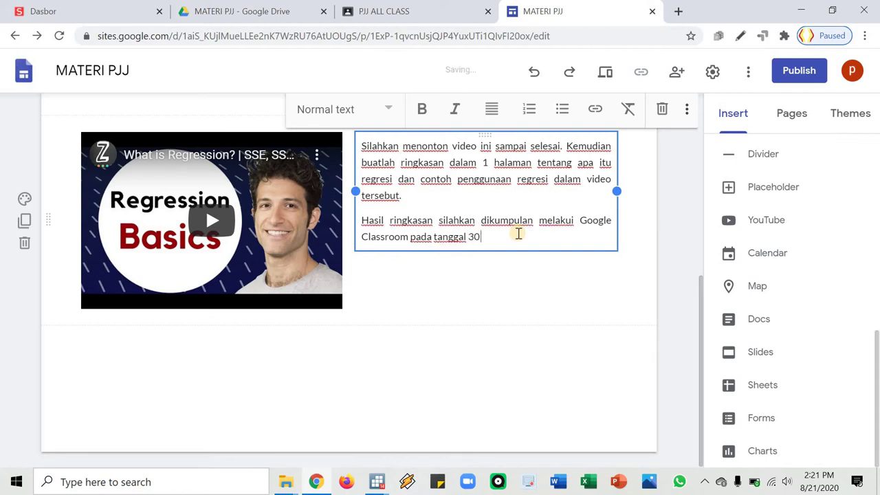
type(" Agustu")
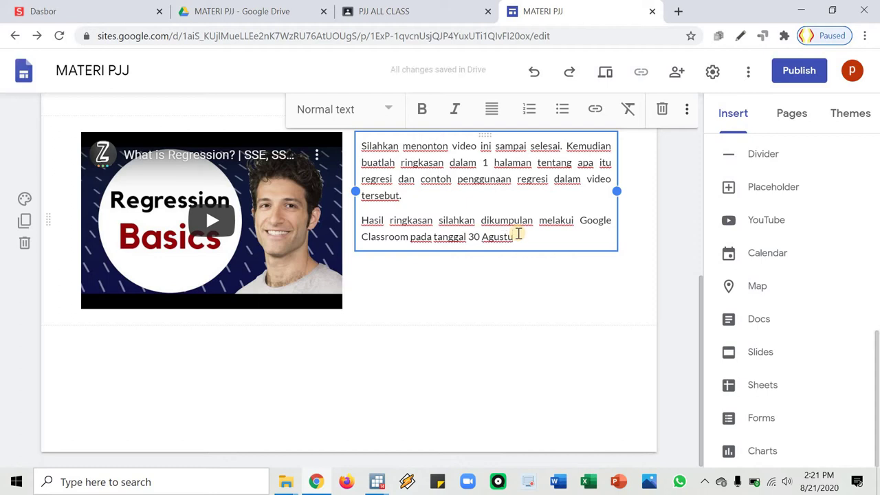
type("s 2020.")
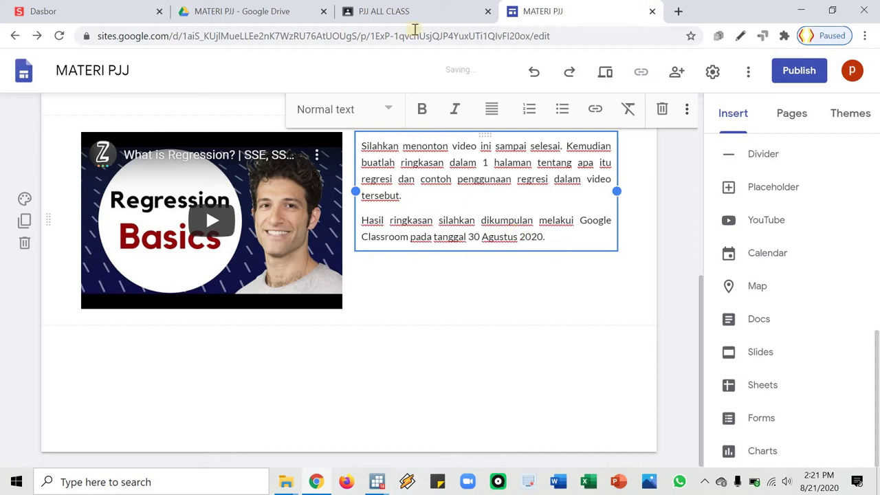
Switch to the PJJ class in Google Classroom and start a new assignment titled "Video Regresi"
left_click(414, 11)
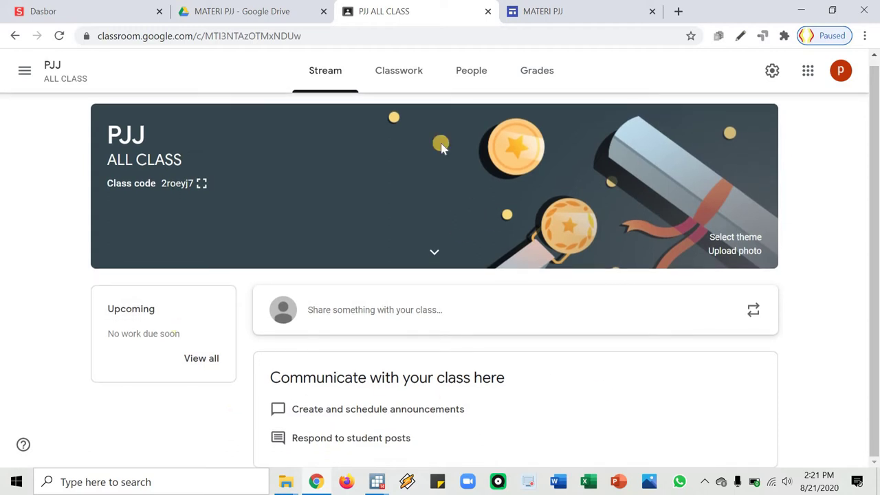
left_click(407, 76)
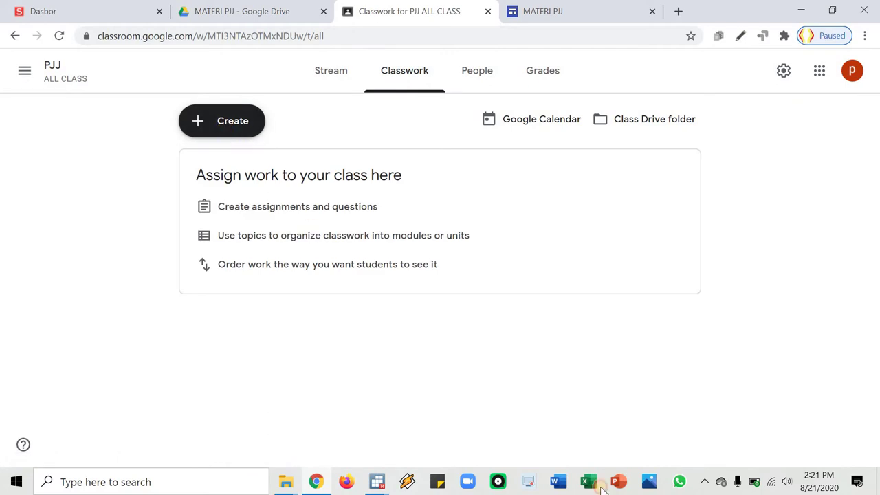
left_click(226, 135)
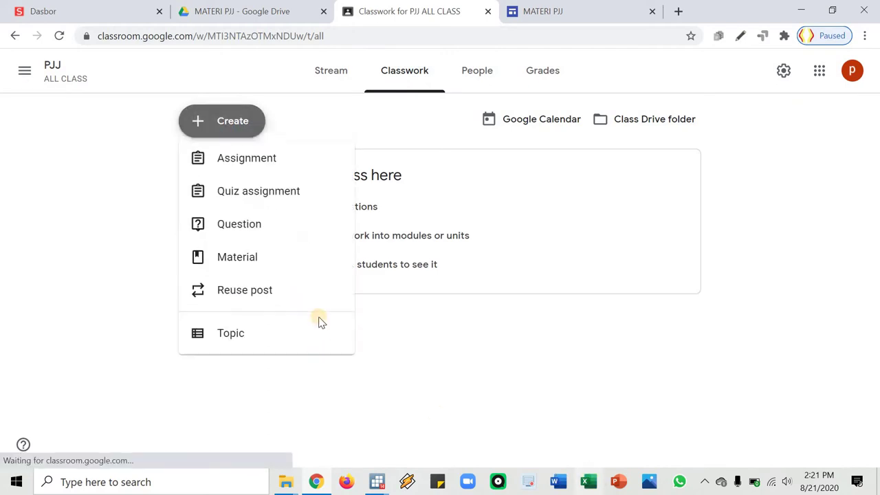
left_click(263, 167)
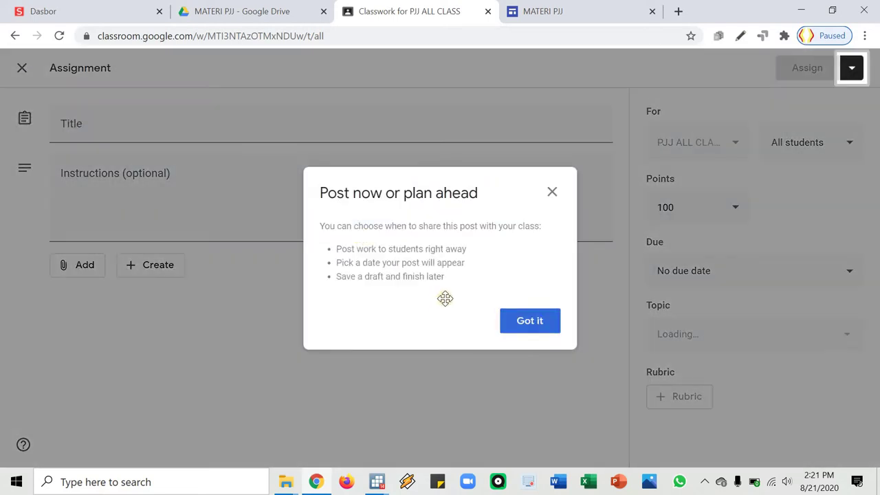
left_click(537, 328)
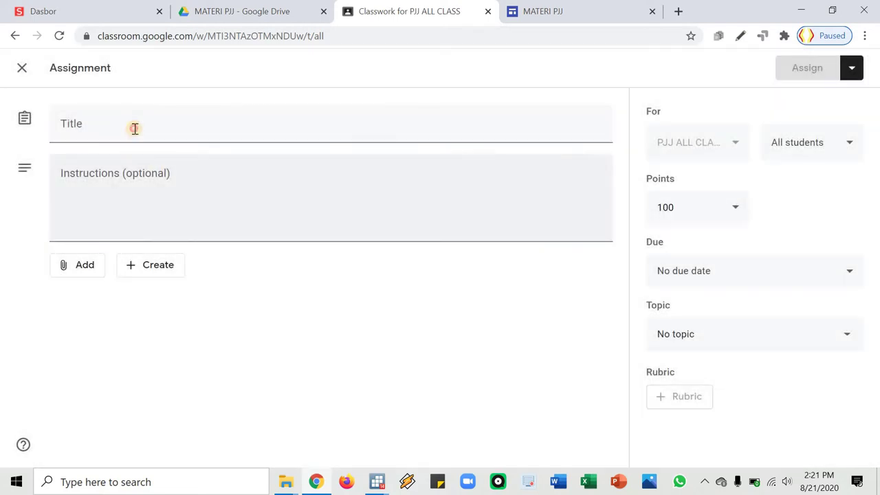
left_click(136, 128)
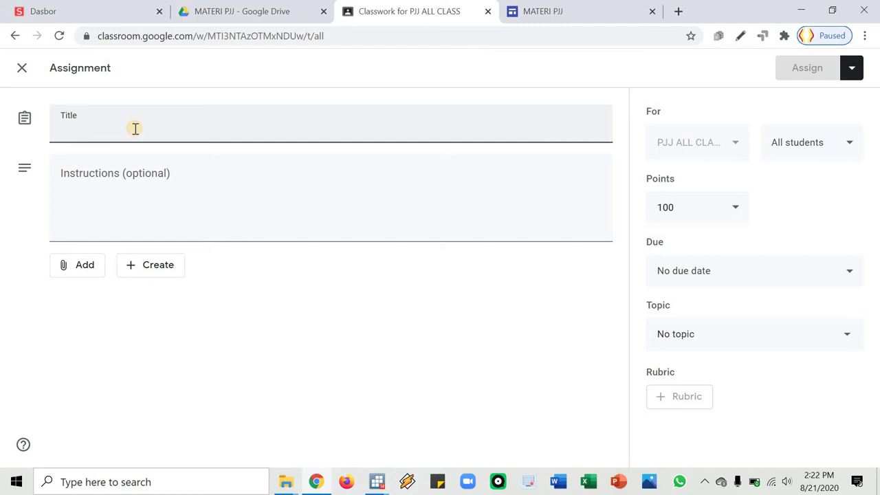
type("Video")
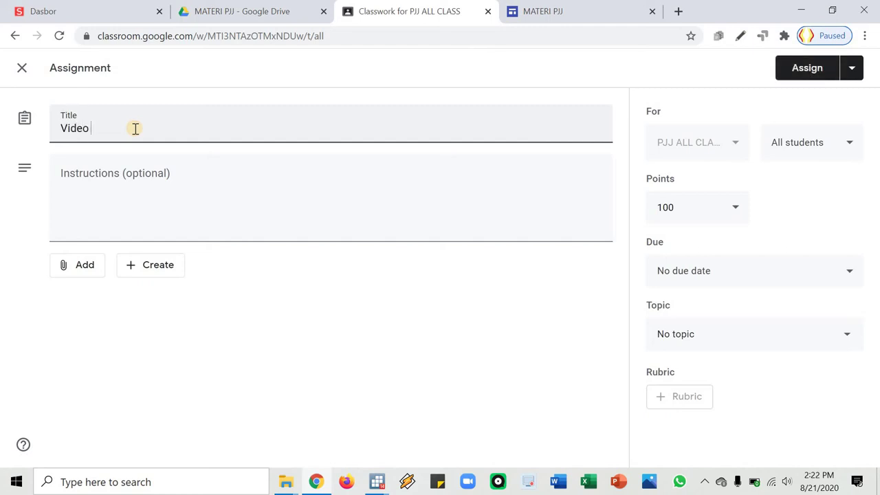
type(" Regresi")
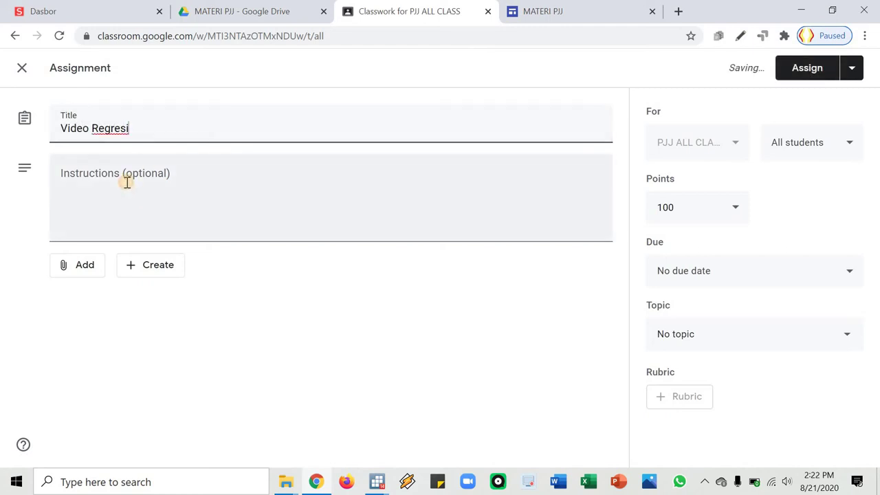
Enter the assignment instructions "Silahkan membuat 1 (satu) halaman ringkasan setelah kalian menonton video regresi yang tercantum di website."
left_click(126, 182)
type("Silahkan membuat")
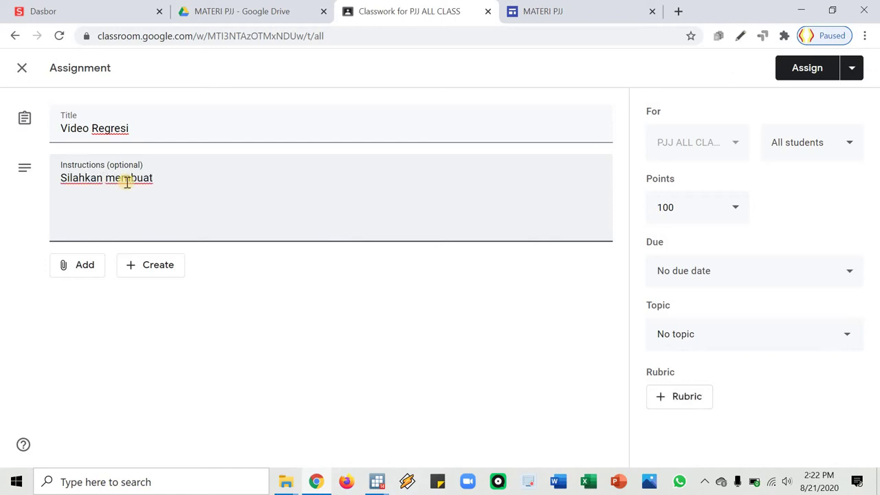
type(")")
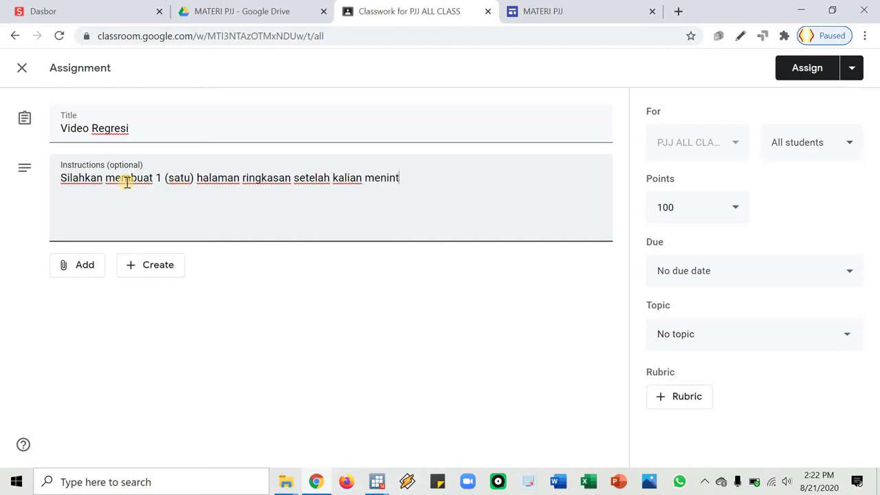
key("BackSpace")
key("BackSpace")
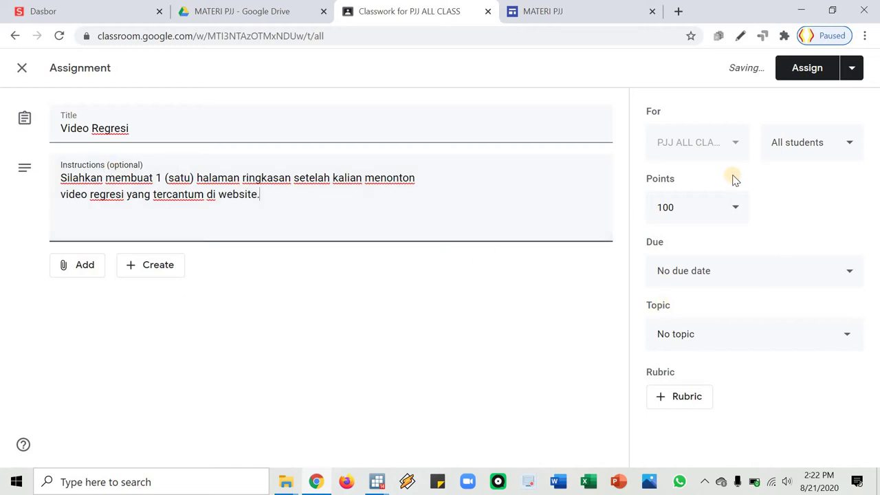
Review the grading options under Points and the choice of students who receive the assignment
left_click(734, 207)
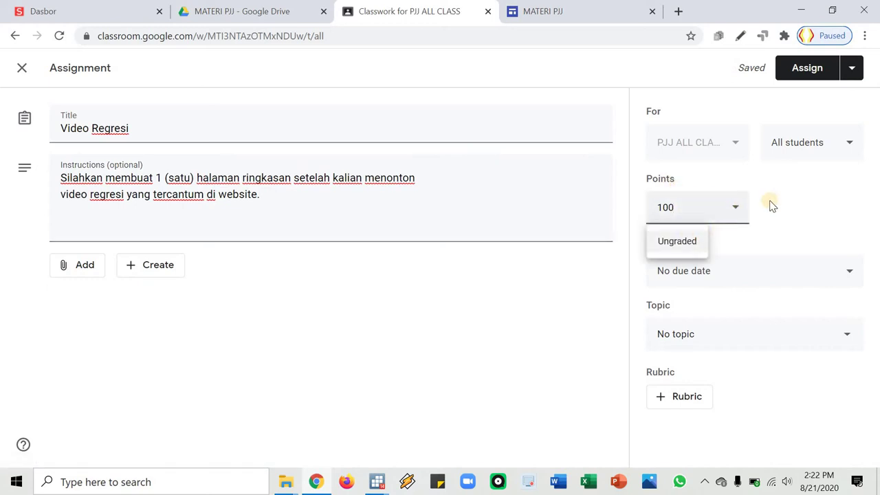
left_click(722, 230)
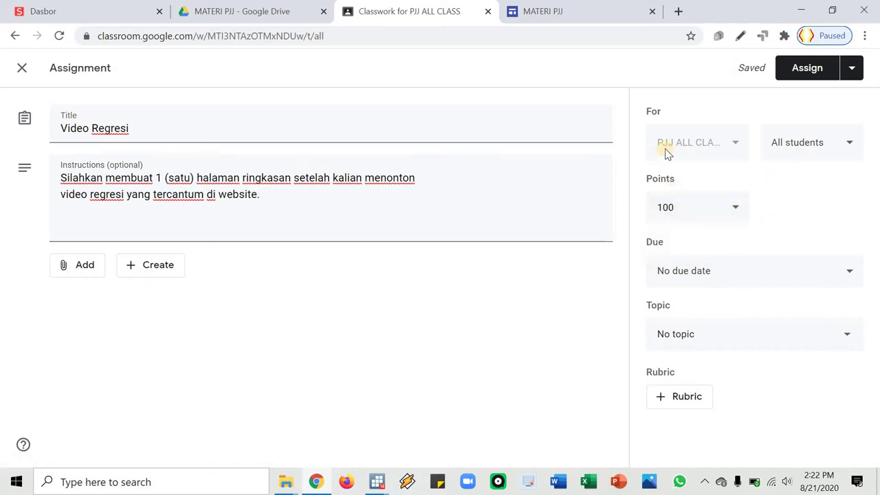
left_click(850, 145)
left_click(818, 211)
Set the assignment's due date to Aug 30, 2020 at 11:59 PM
left_click(847, 273)
left_click(788, 325)
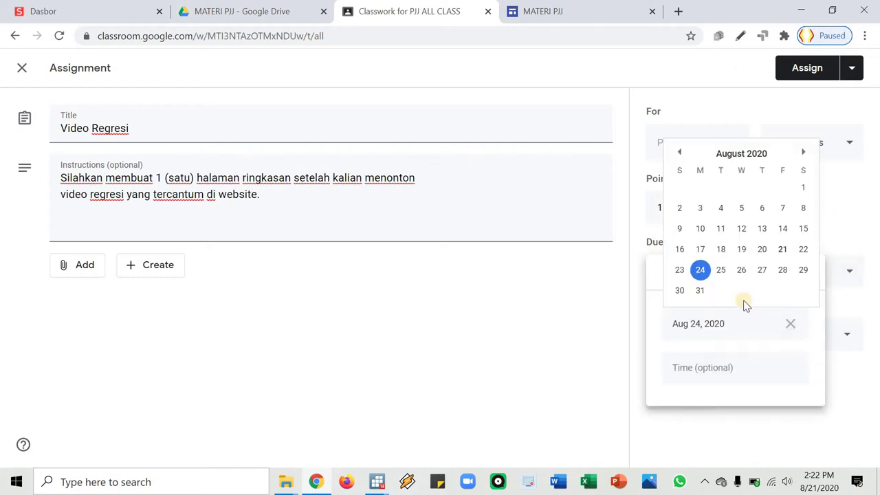
left_click(679, 291)
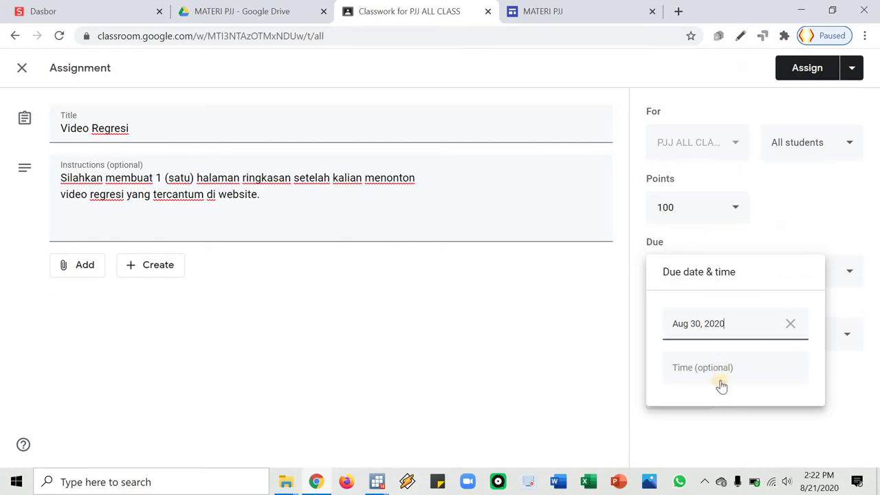
left_click(714, 368)
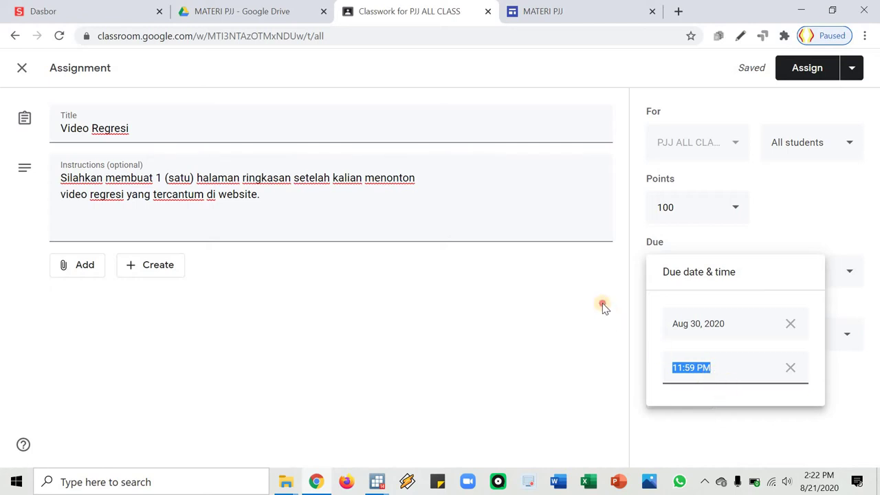
left_click(493, 300)
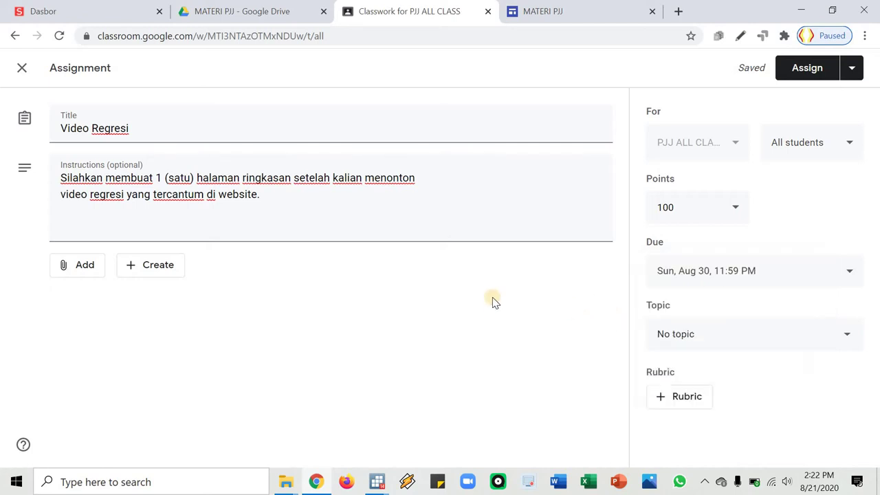
Create the topic "Pengantar Regresi" for the assignment and assign it to the class
left_click(759, 344)
left_click(712, 368)
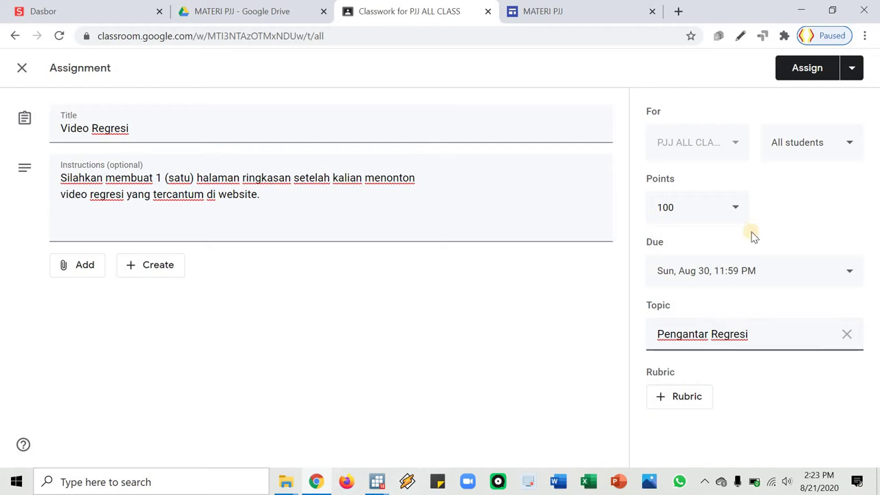
left_click(853, 66)
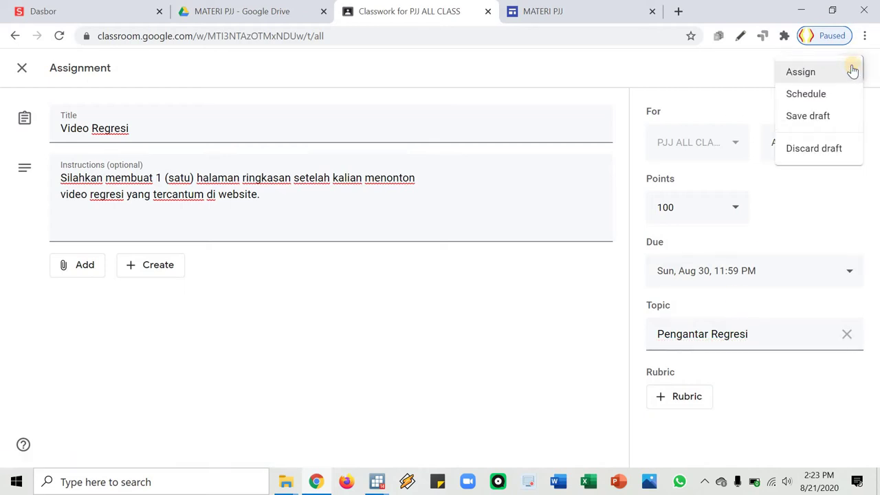
left_click(801, 74)
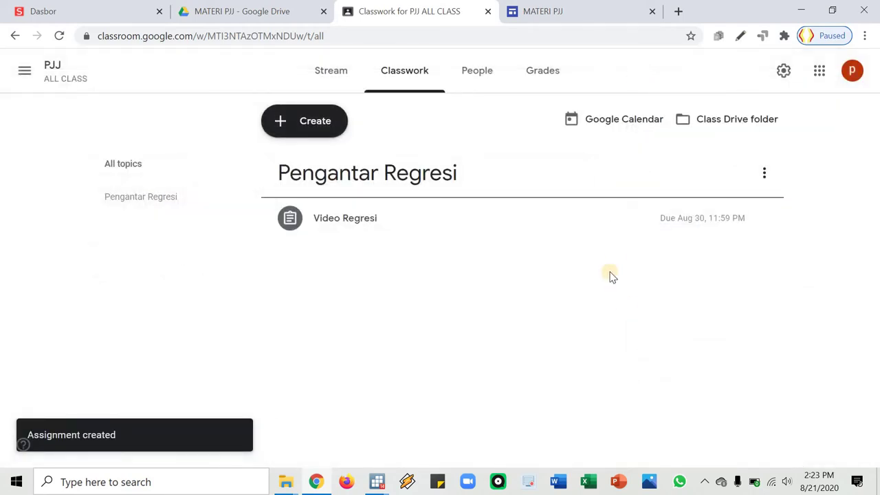
Examine the contents of the class Drive folder, then return to the Classwork page
left_click(727, 121)
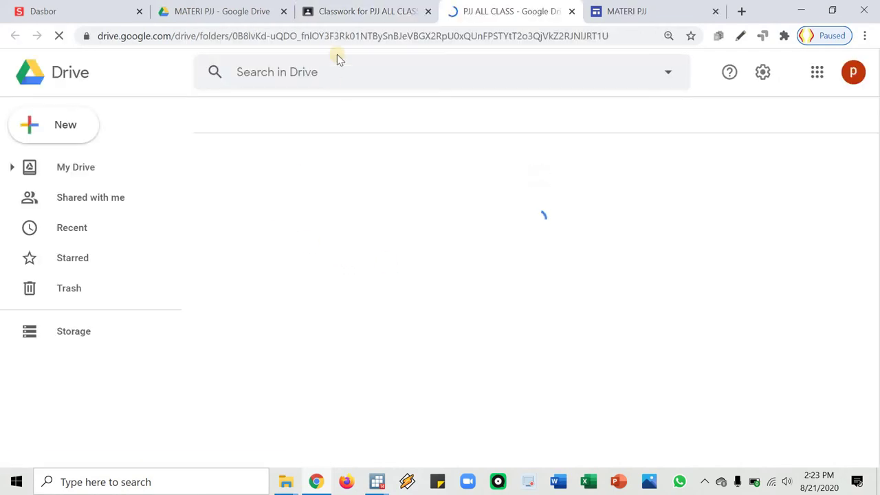
key("ctrl+shift+Tab")
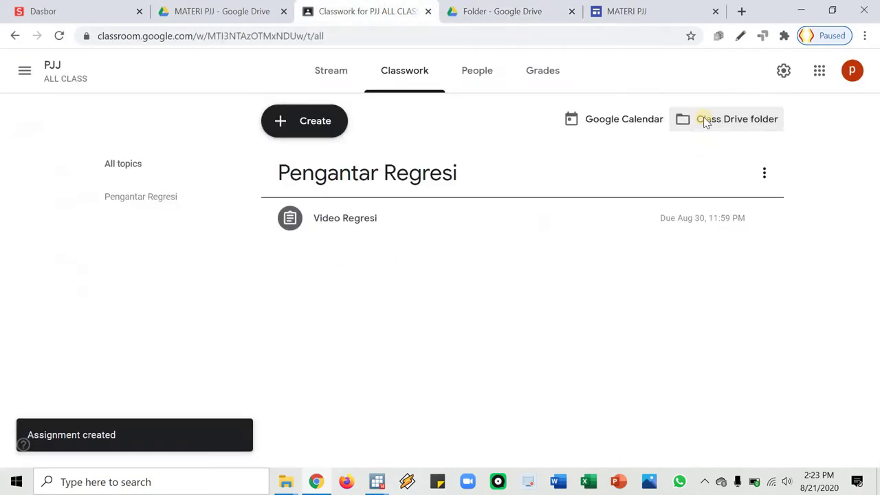
left_click(495, 5)
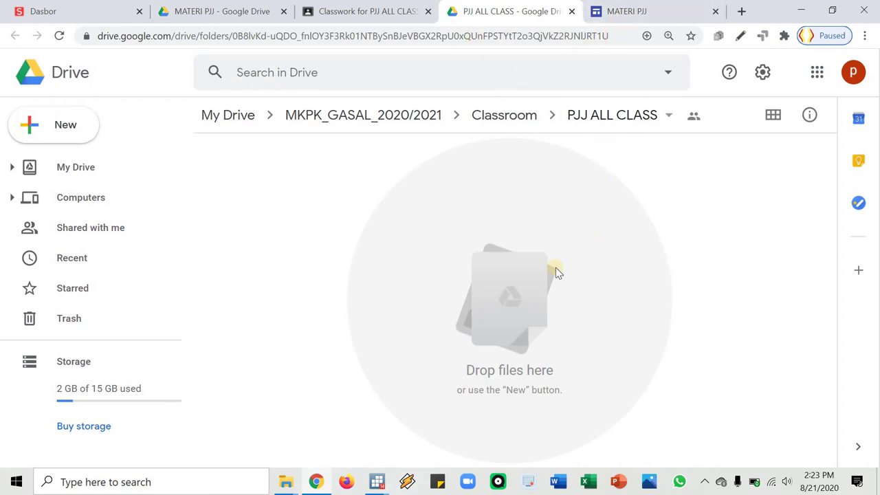
left_click(331, 9)
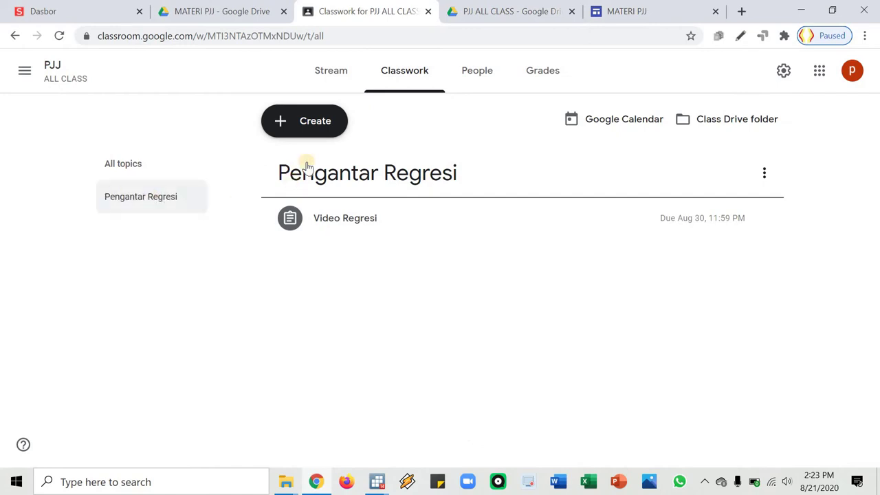
Open the student invitation dialog from the class's People page
left_click(465, 79)
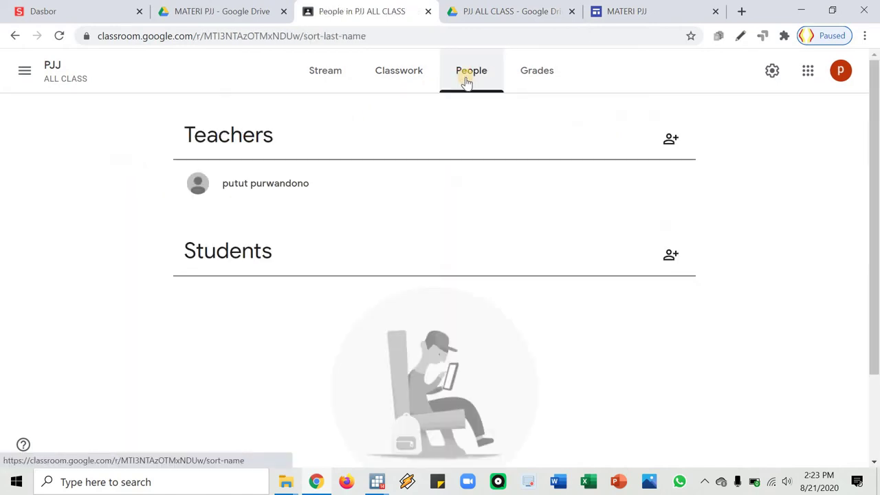
scroll(660, 165, "down", 2)
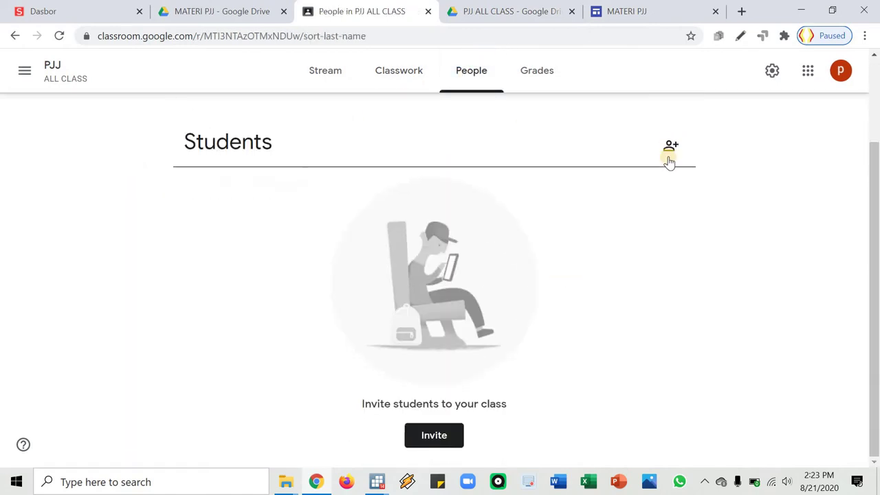
left_click(671, 146)
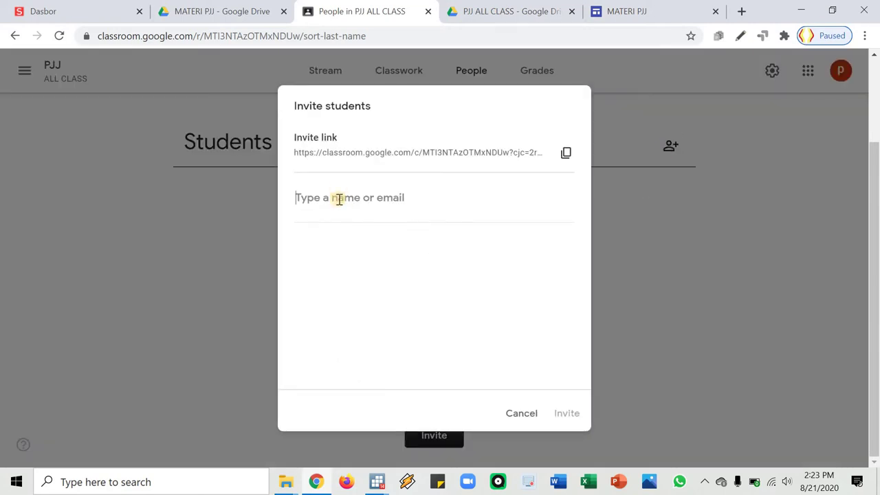
Open the KUESIONER PJJ (Responses) spreadsheet from the MATERI PJJ Drive folder and copy the respondent's email address
left_click(220, 8)
left_click(264, 231)
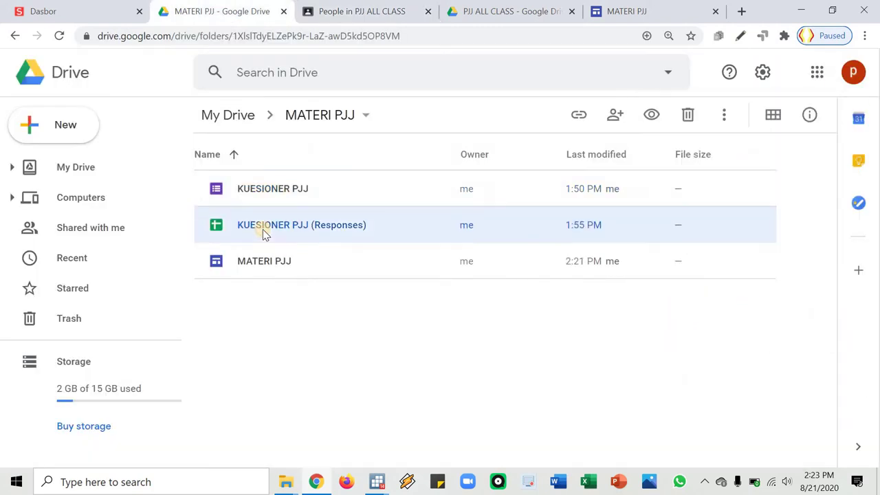
double_click(264, 231)
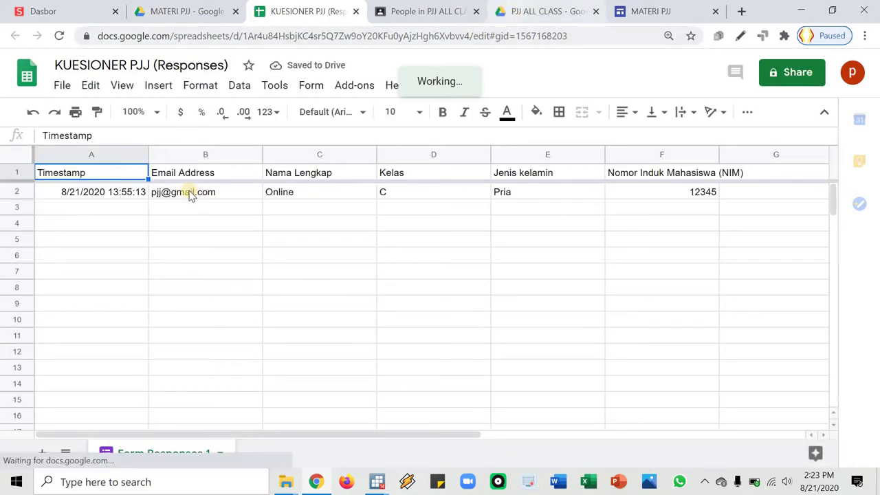
left_click(187, 195)
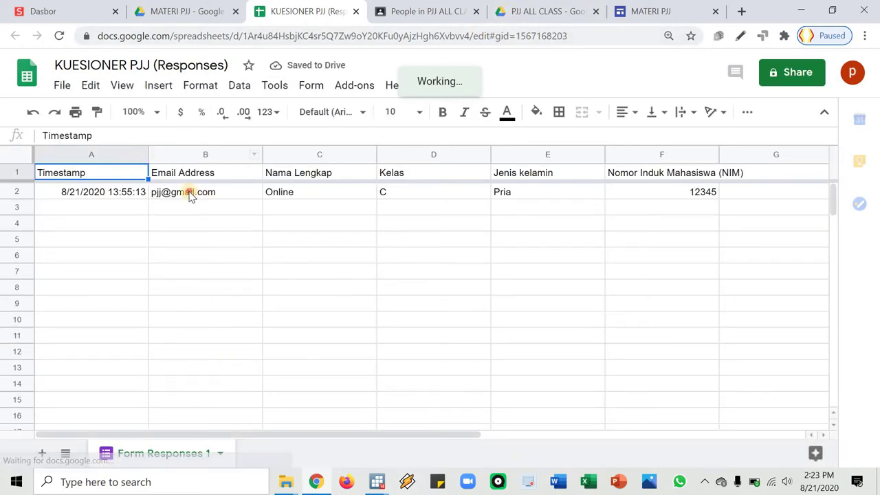
Add the copied email address as an invitee in the class's student invitation, then cancel without sending it
left_click(419, 11)
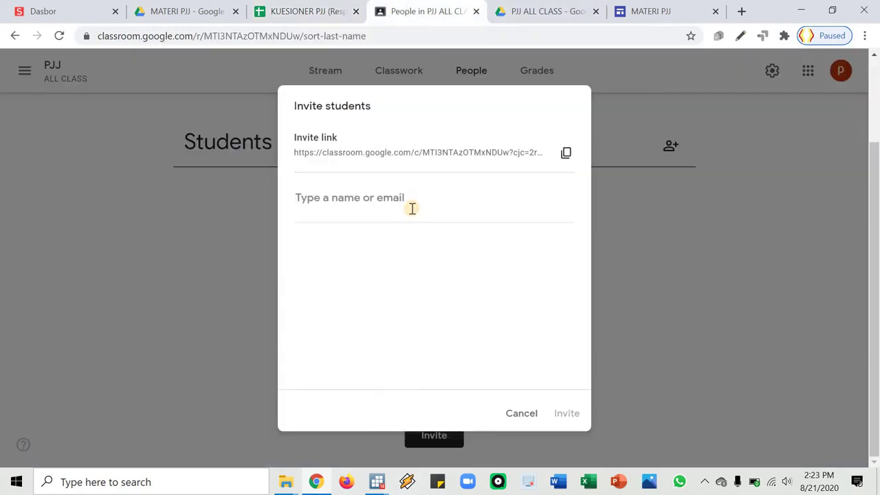
key("ctrl+v")
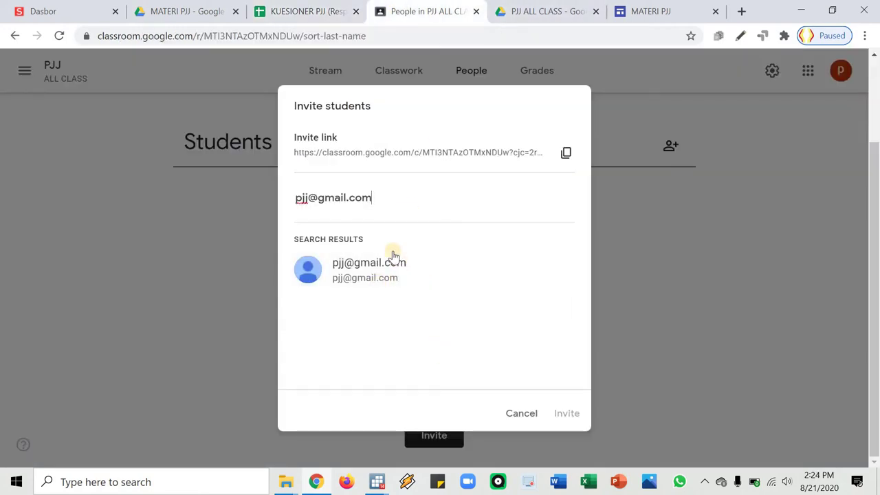
left_click(404, 271)
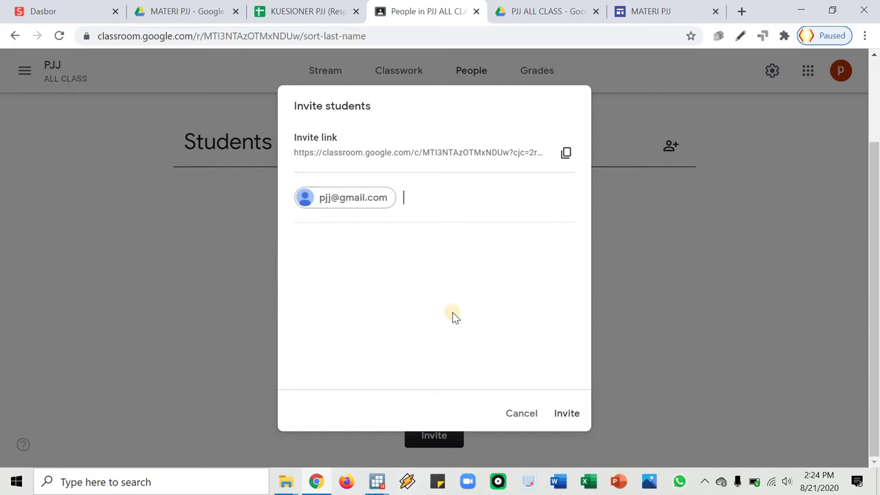
left_click(521, 413)
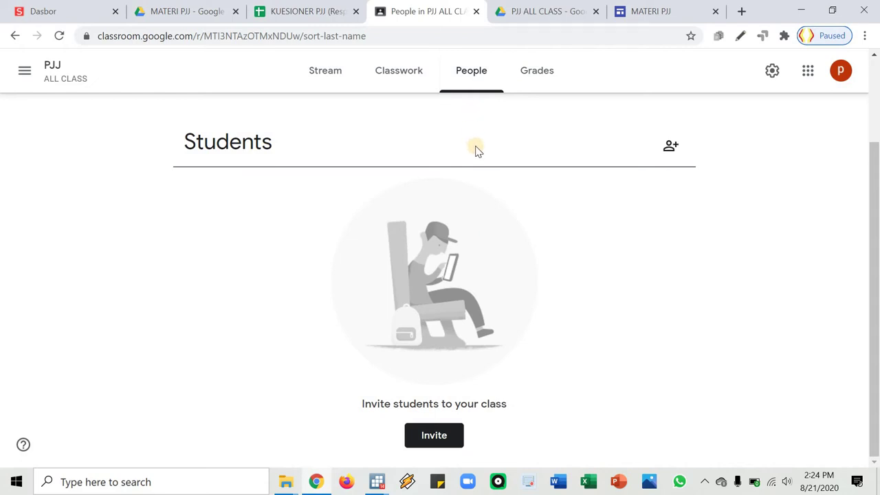
Visit the class's Grades page, then open the class settings and examine the class details, invite codes and grading sections
left_click(526, 80)
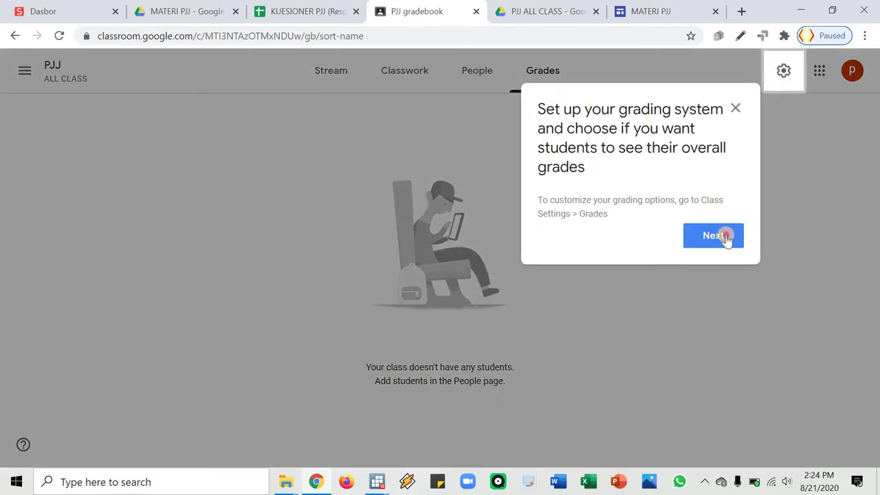
left_click(782, 74)
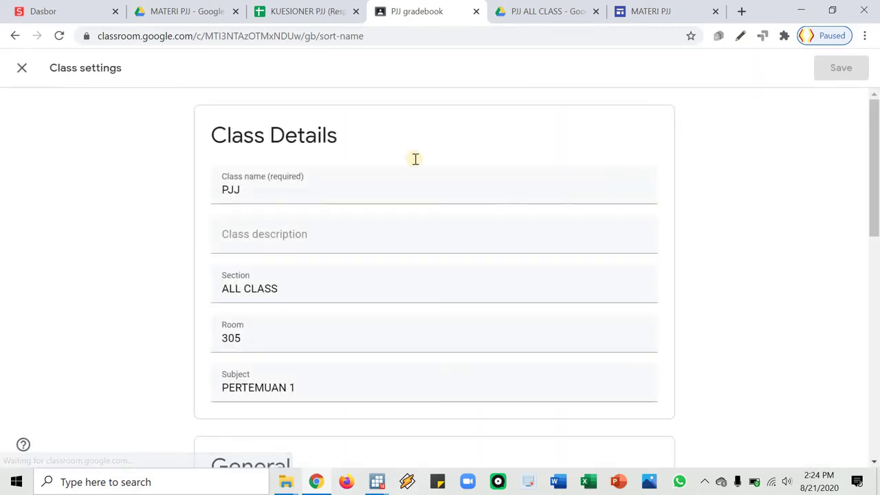
scroll(161, 220, "down", 6)
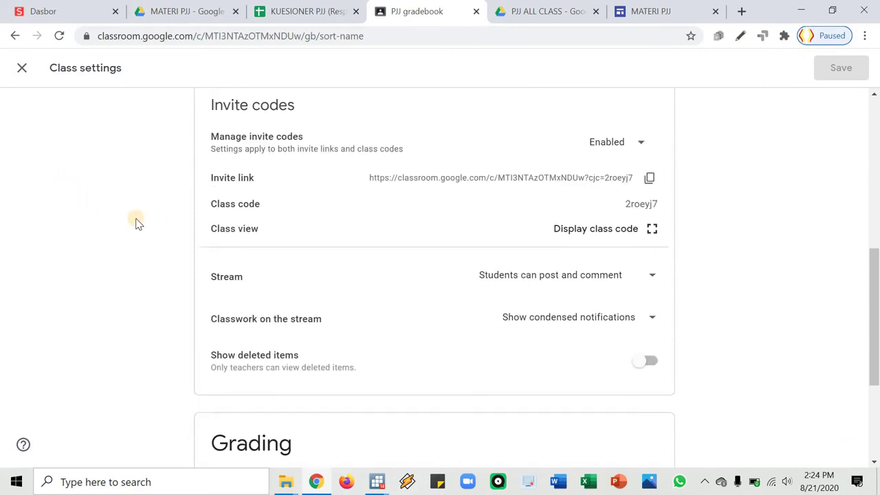
scroll(136, 218, "down", 3)
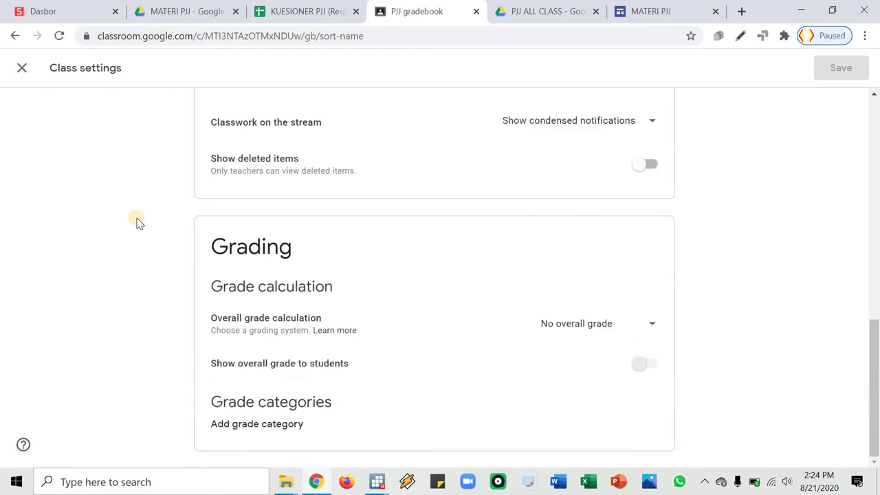
scroll(136, 221, "up", 10)
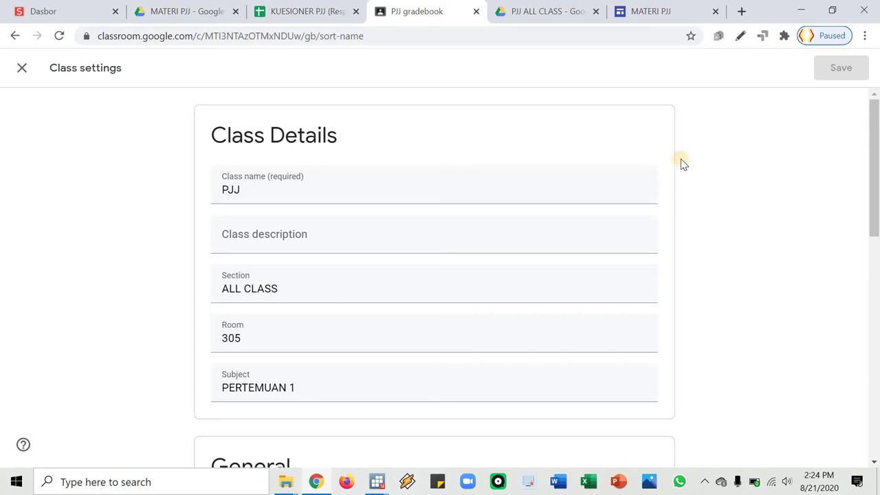
scroll(254, 298, "down", 4)
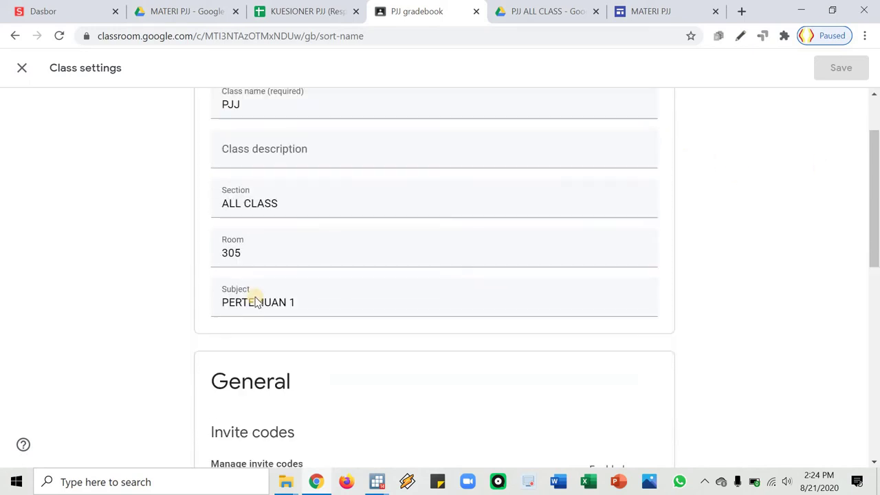
scroll(399, 318, "down", 2)
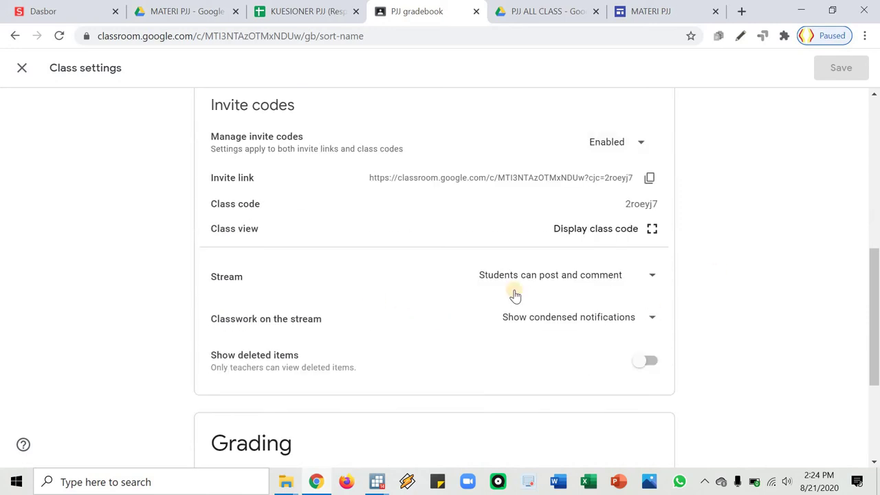
scroll(367, 300, "down", 3)
scroll(367, 300, "up", 4)
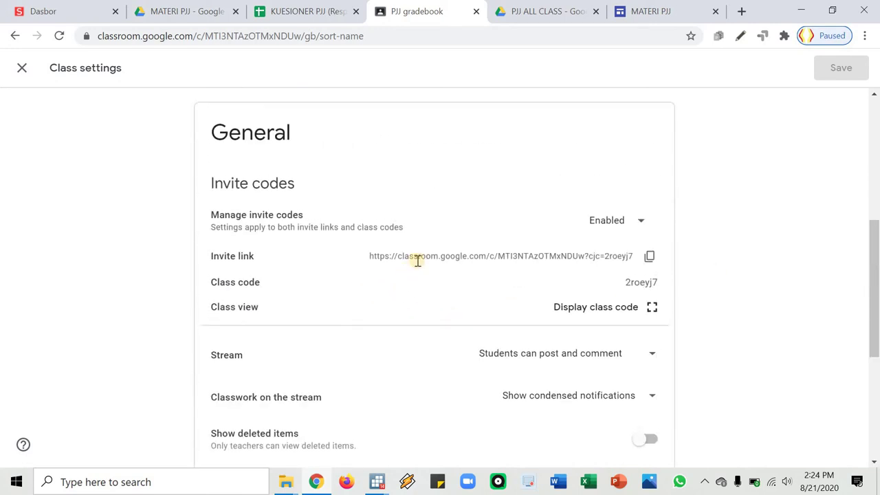
scroll(314, 259, "down", 1)
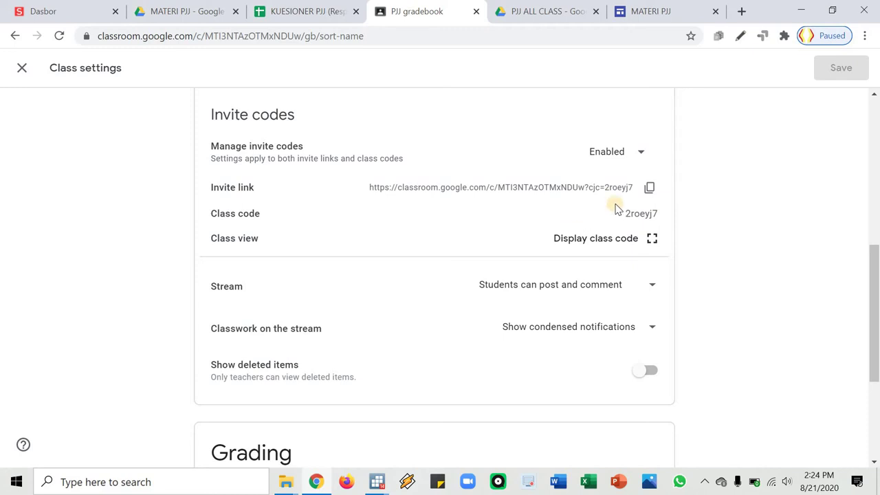
Copy the class's invite link and review the Stream posting permission options, keeping Students can post and comment
left_click(651, 189)
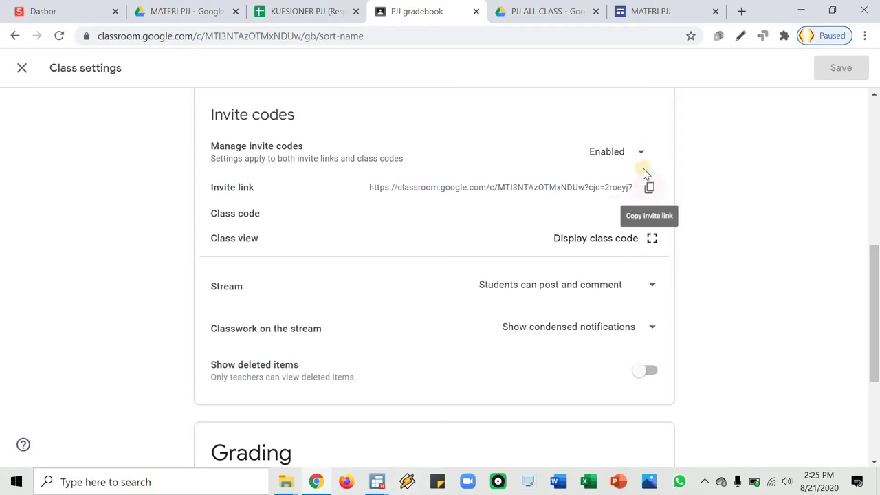
left_click(653, 186)
left_click(656, 287)
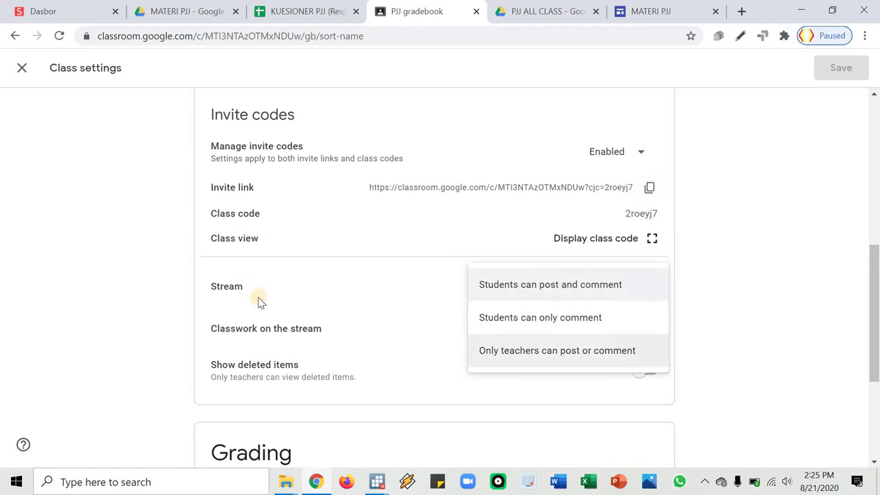
left_click(565, 289)
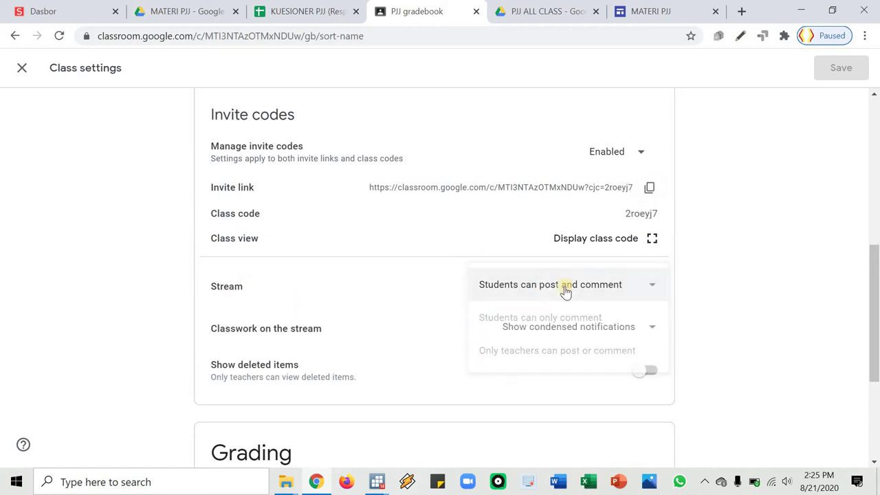
left_click(653, 293)
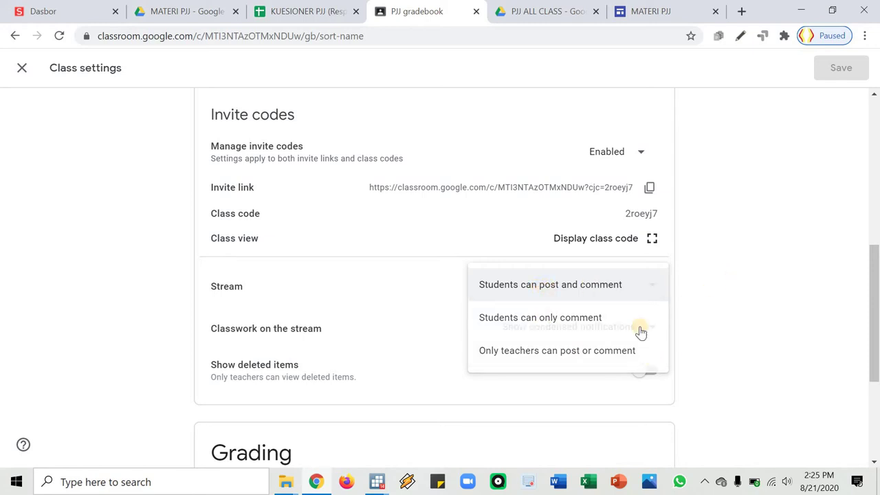
left_click(677, 267)
Review the overall grade calculation options without choosing a new one, then close the class settings
scroll(697, 335, "down", 3)
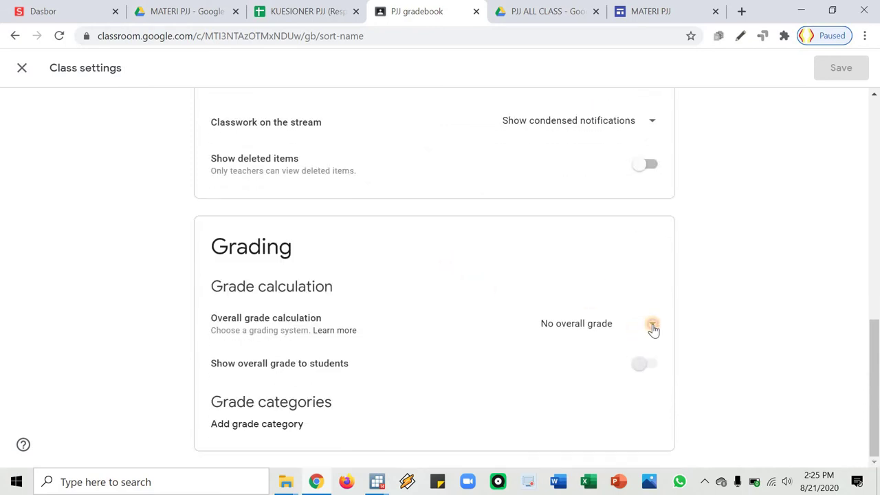
left_click(654, 329)
left_click(460, 361)
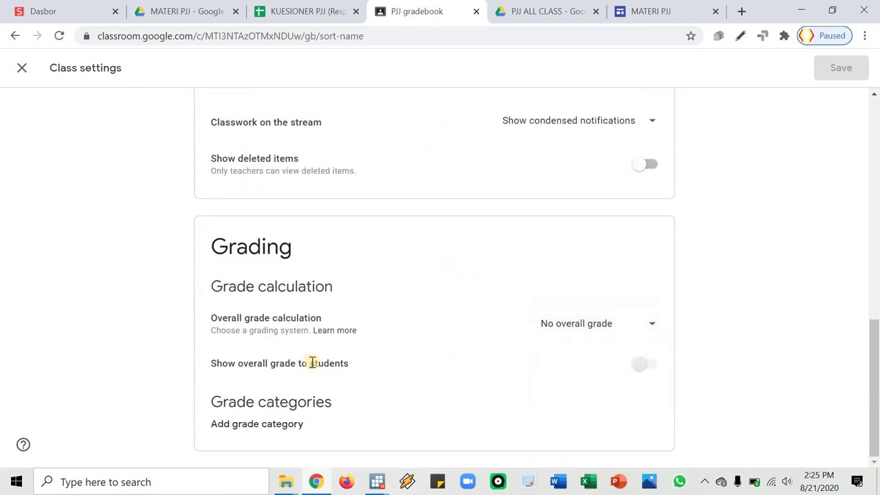
scroll(312, 295, "up", 10)
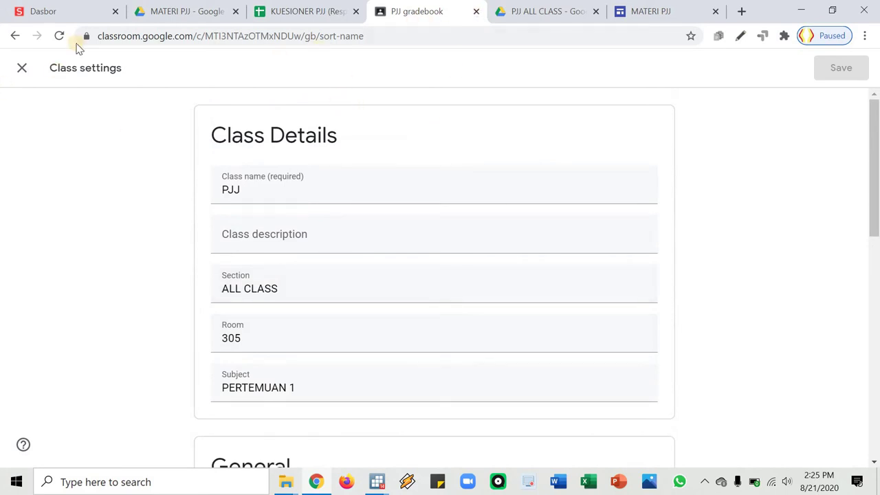
left_click(22, 70)
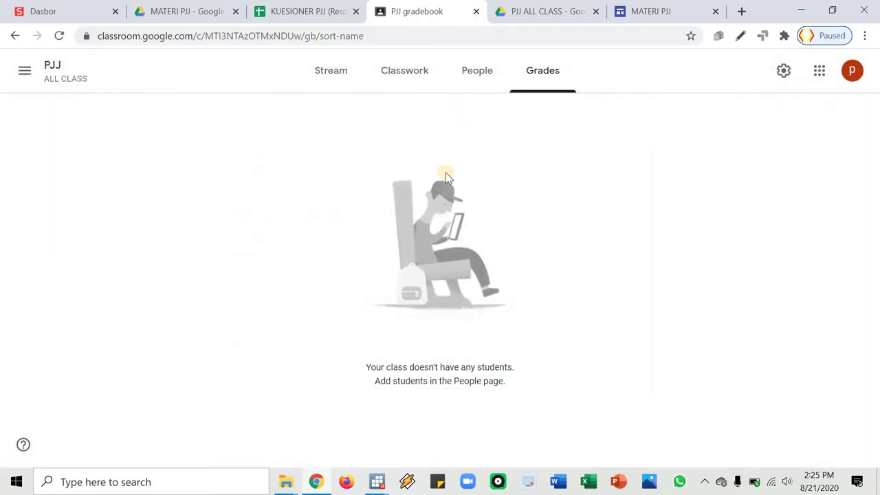
Go to the class's Stream page and copy the class invite link from the class settings
left_click(330, 70)
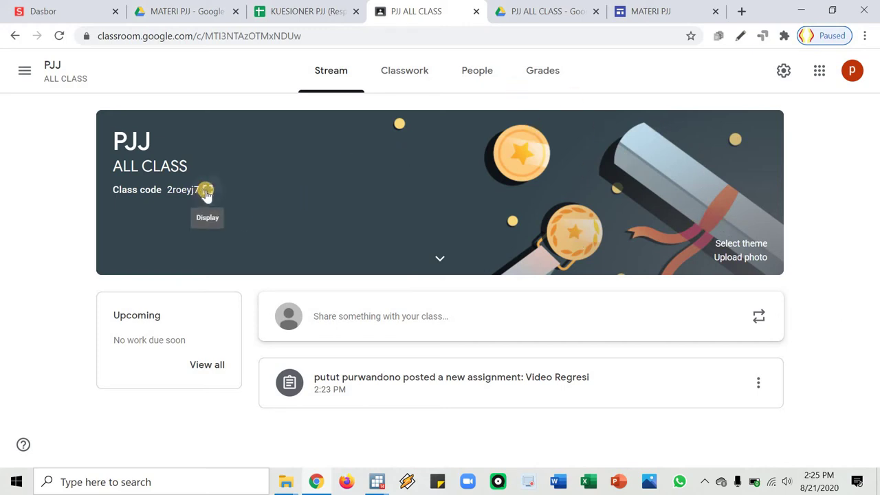
left_click(647, 12)
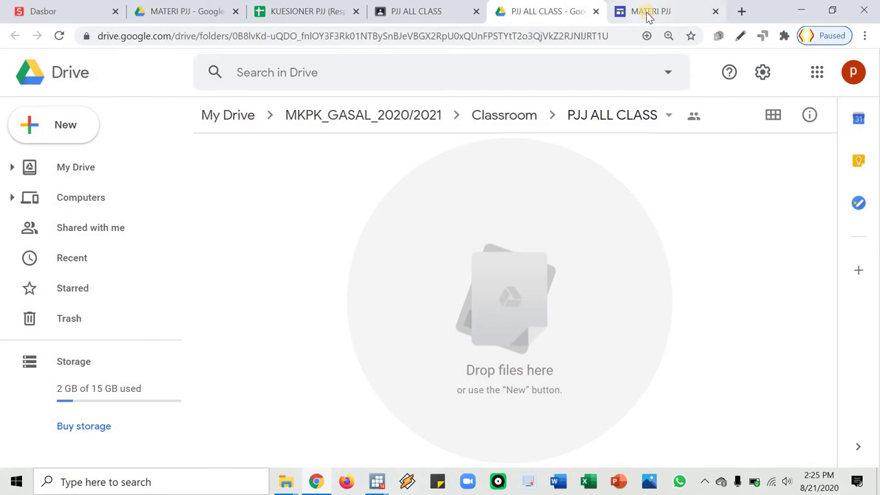
left_click(417, 11)
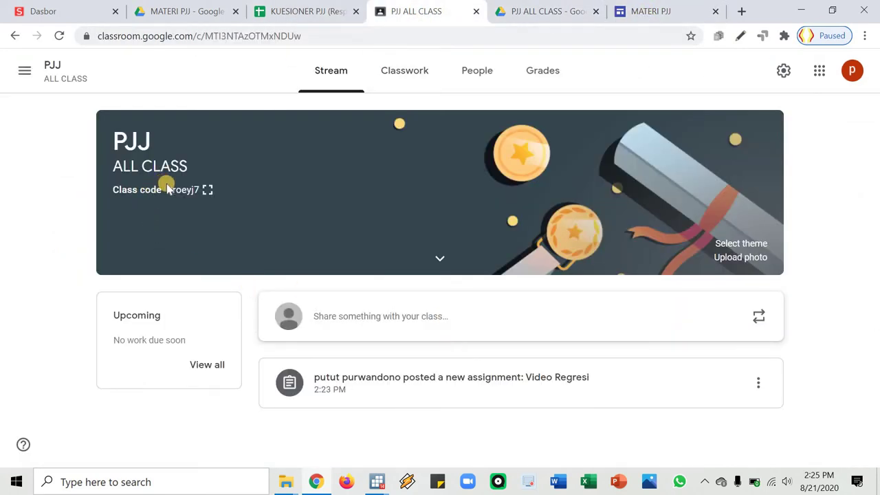
left_click(782, 72)
scroll(501, 241, "down", 5)
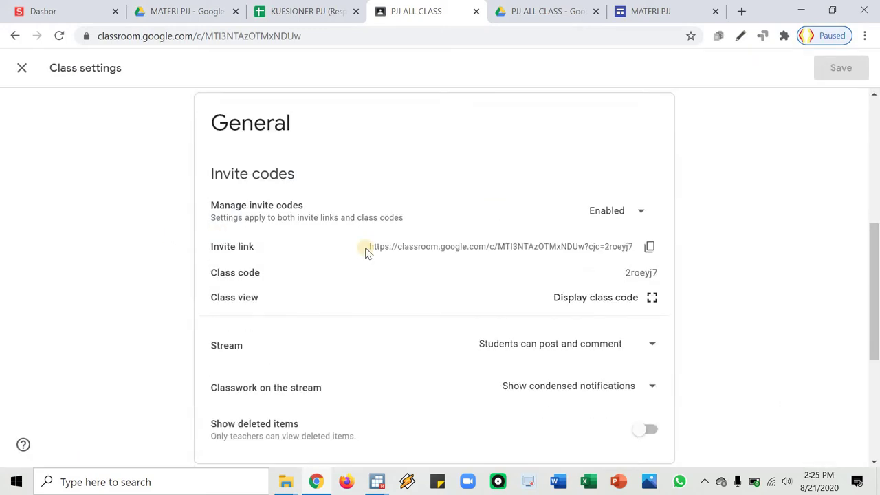
left_click(650, 249)
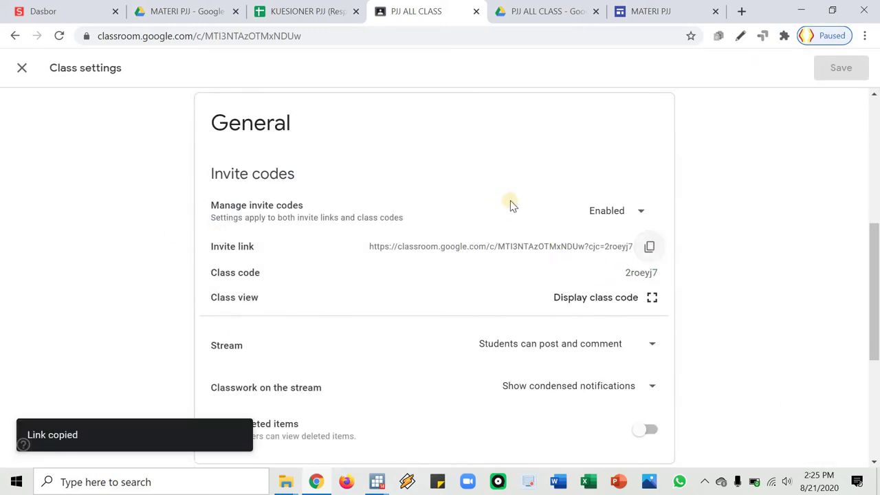
On the MATERI PJJ site, append "(klik di sini)." after "30 Agustus 2020" in the text beside the regression video
left_click(543, 11)
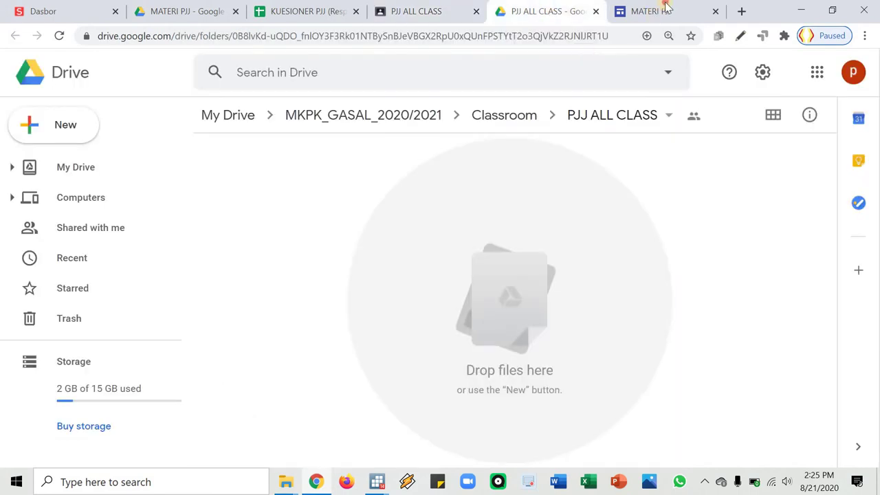
left_click(650, 11)
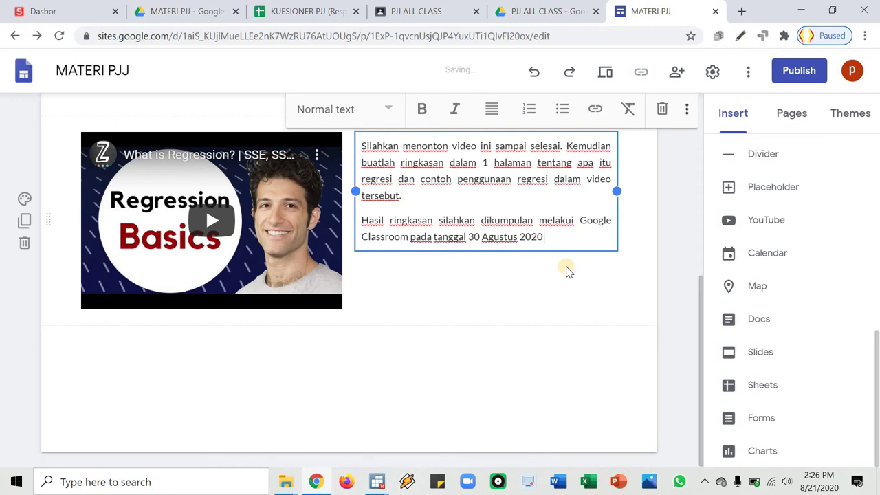
type("(klik di sini).")
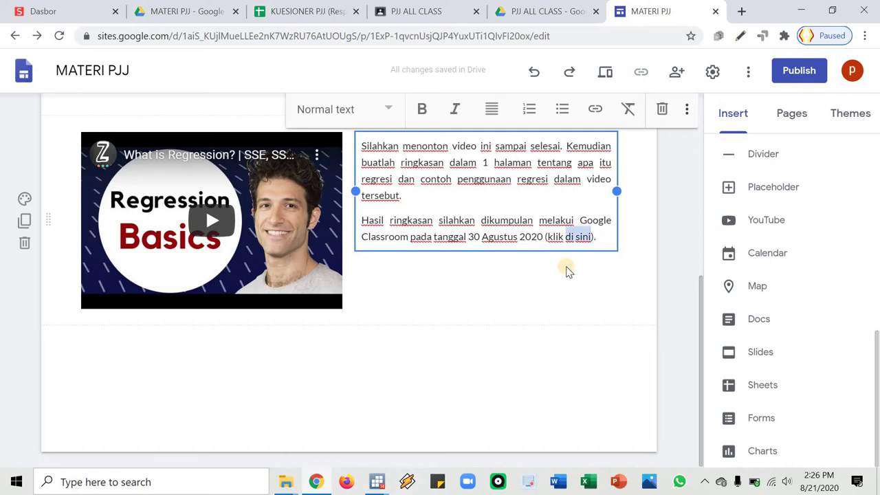
Make "di sini" in the submission sentence bold and link it to the copied Classroom invite link
key("ctrl+b")
left_click(596, 110)
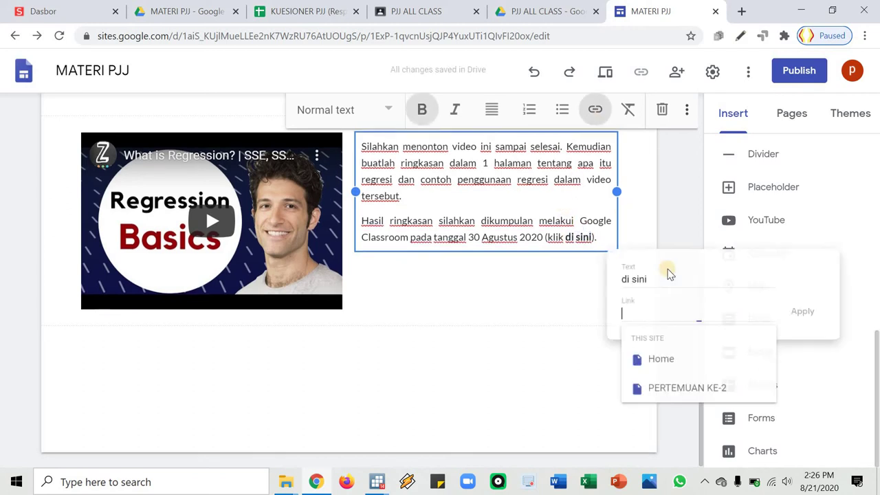
key("ctrl+v")
left_click(812, 316)
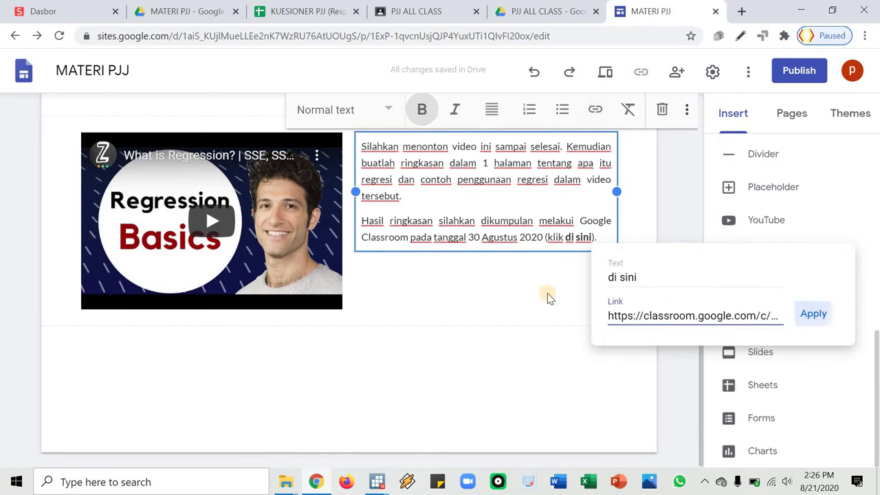
left_click(602, 290)
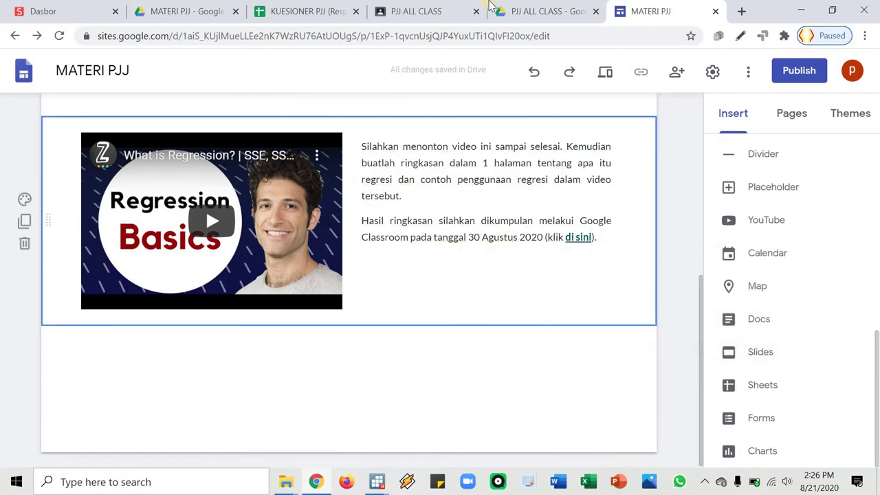
Close the class Drive folder, the class settings, the PJJ class and the KUESIONER PJJ spreadsheet, returning to the MATERI PJJ site
left_click(546, 12)
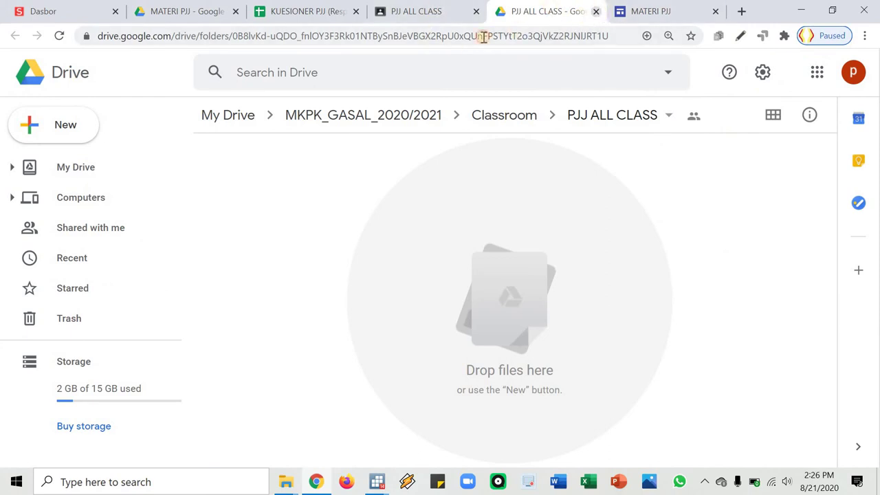
key("ctrl+w")
left_click(448, 11)
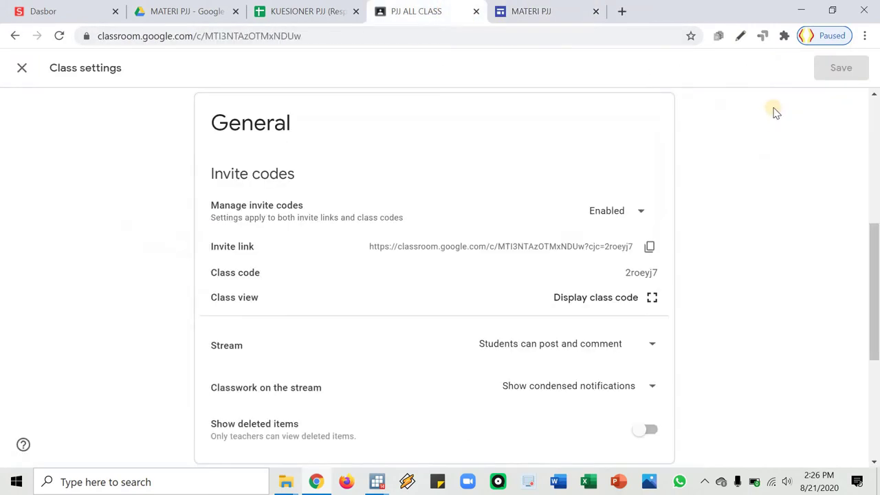
scroll(103, 103, "up", 5)
left_click(22, 68)
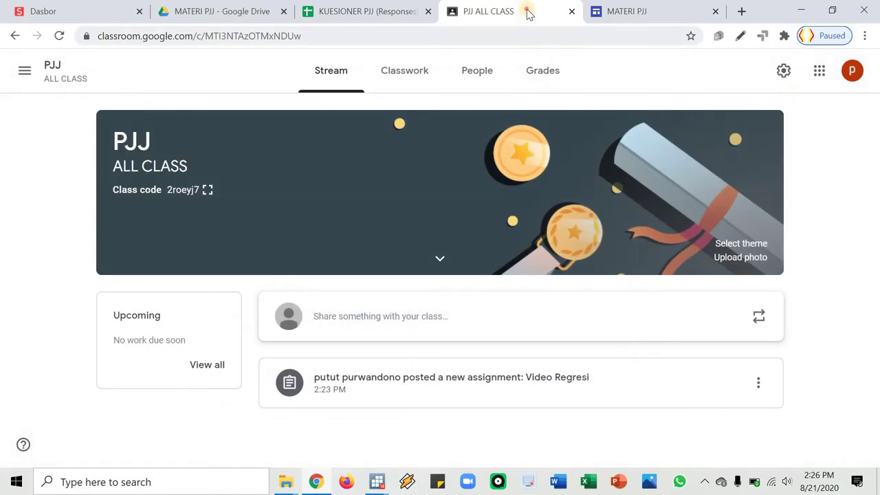
left_click(571, 11)
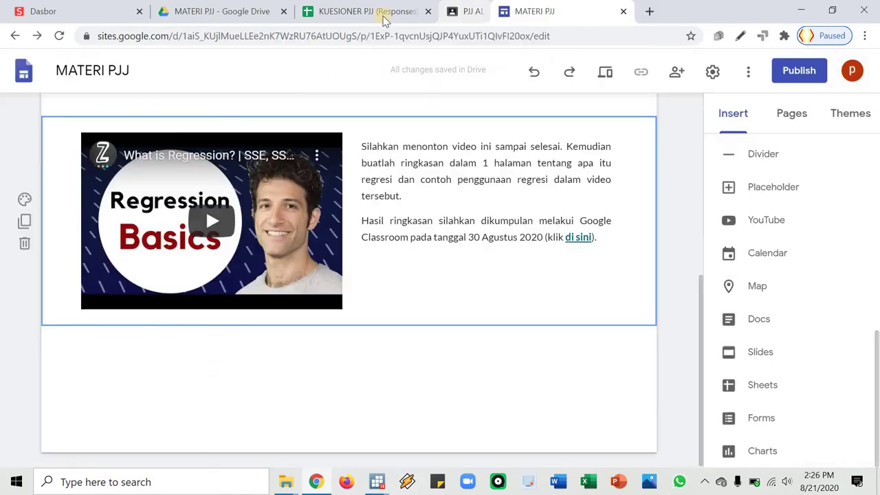
left_click(481, 13)
left_click(487, 11)
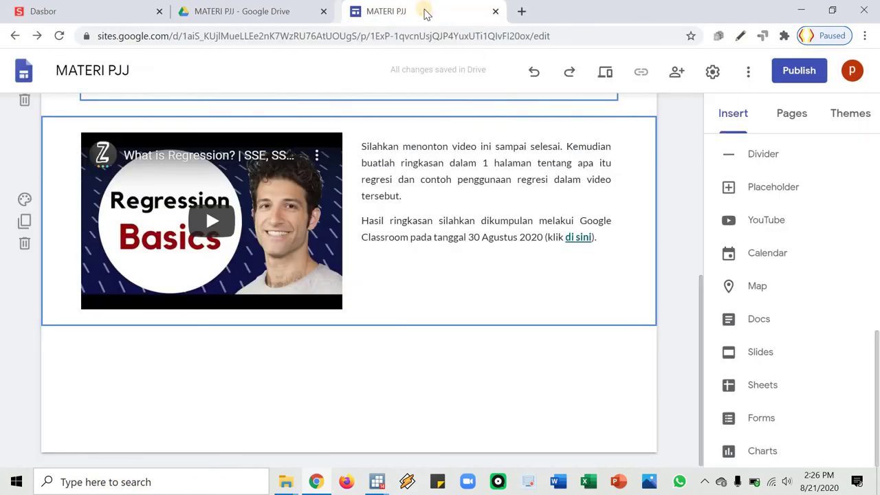
Preview the site's PERTEMUAN KE-1 page at large-screen size and check the video section with its Classroom link
key("ctrl+shift+p")
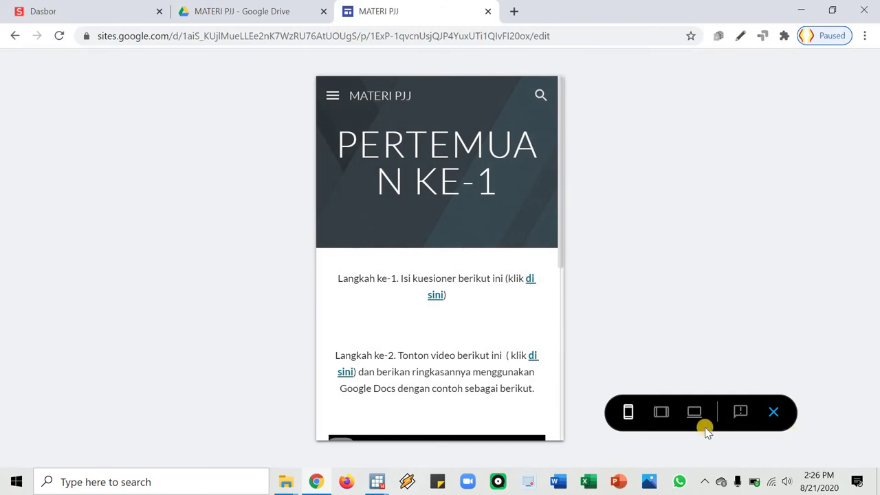
left_click(695, 412)
scroll(434, 207, "down", 3)
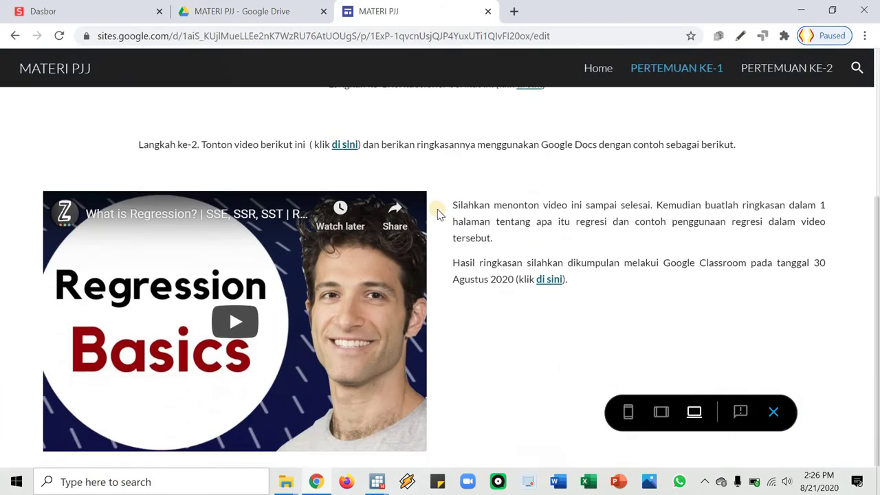
Test the Google Classroom link in the page preview, close the opened PJJ class, and exit the preview
left_click(550, 280)
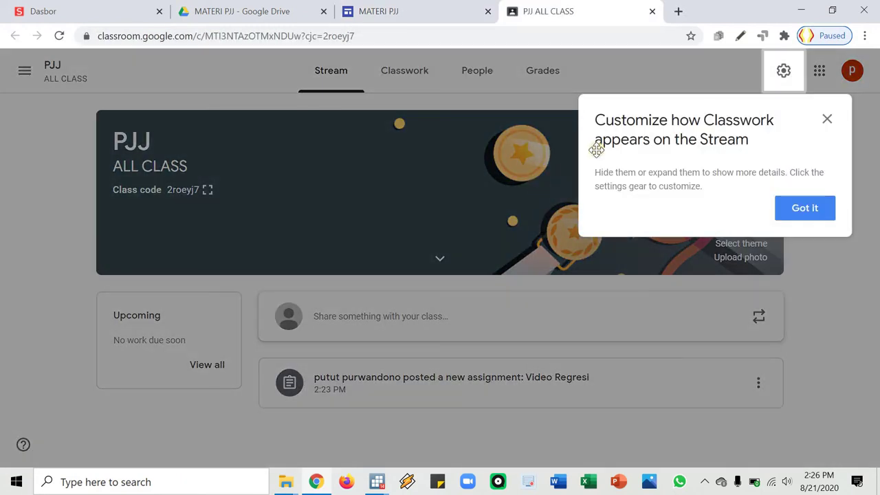
left_click(449, 385)
key("ctrl+w")
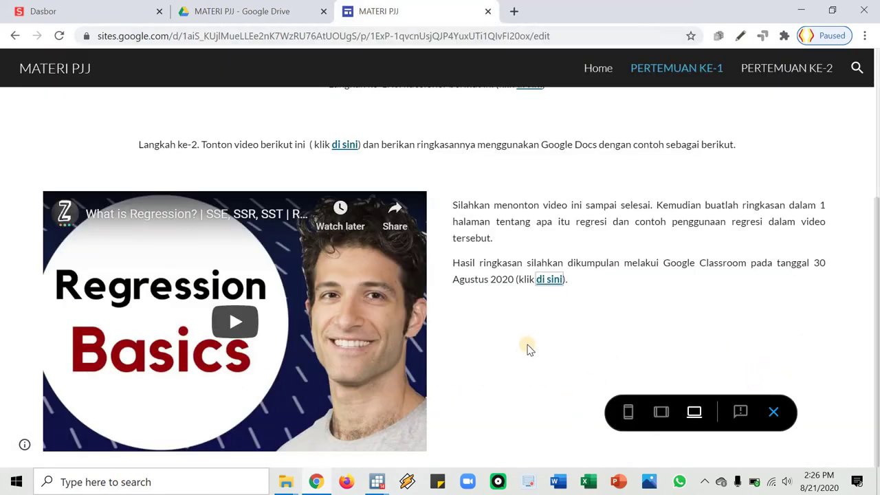
left_click(775, 414)
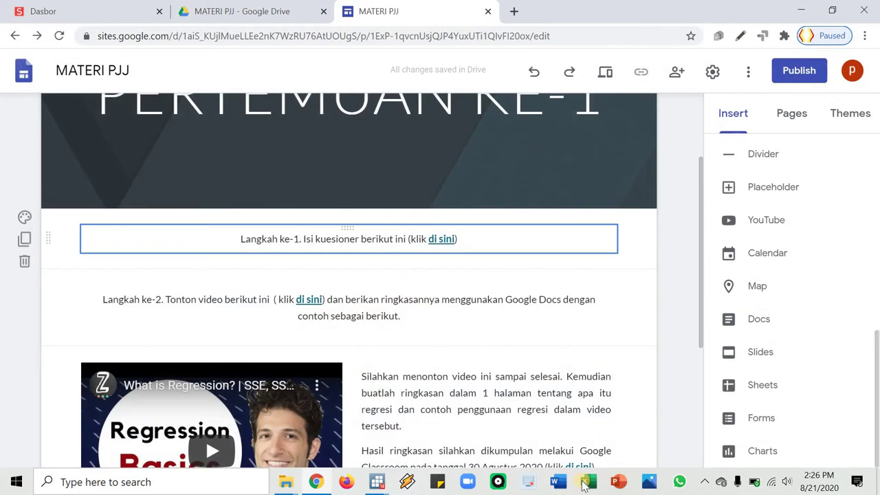
Review the PERTEMUAN KE-1 page from header to video section, the insertable elements, and the site's page list
scroll(460, 356, "down", 3)
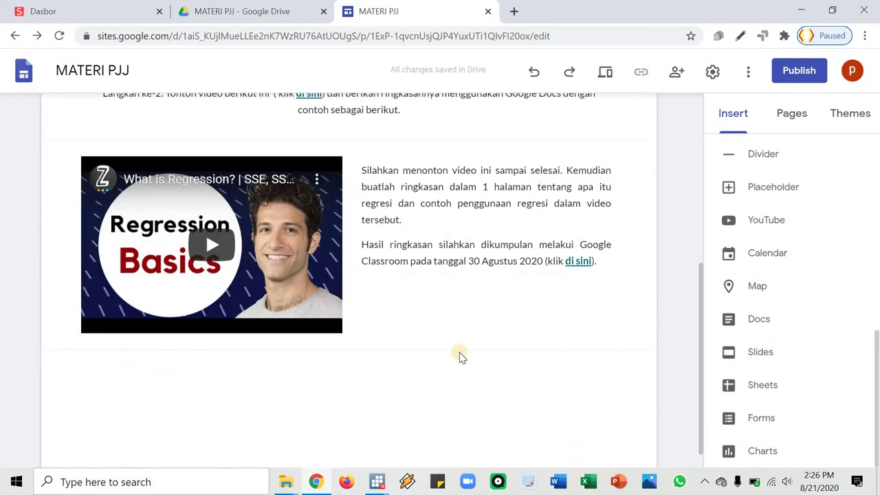
scroll(838, 300, "up", 8)
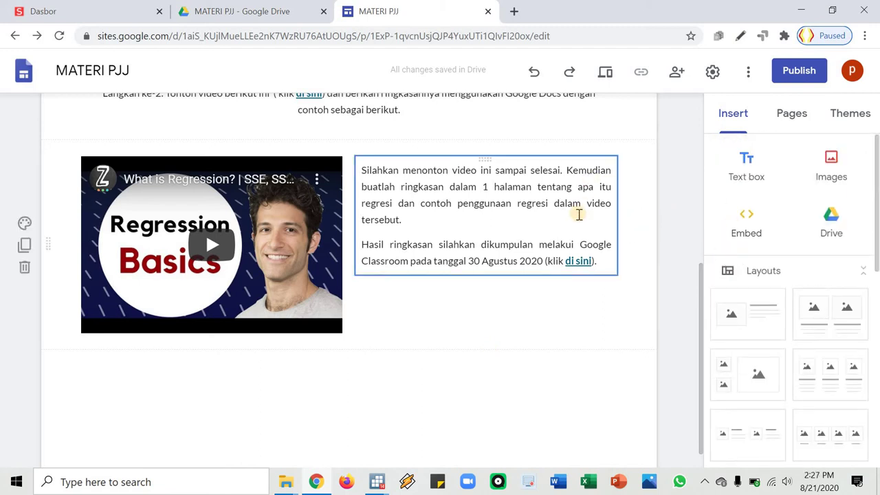
scroll(602, 195, "up", 2)
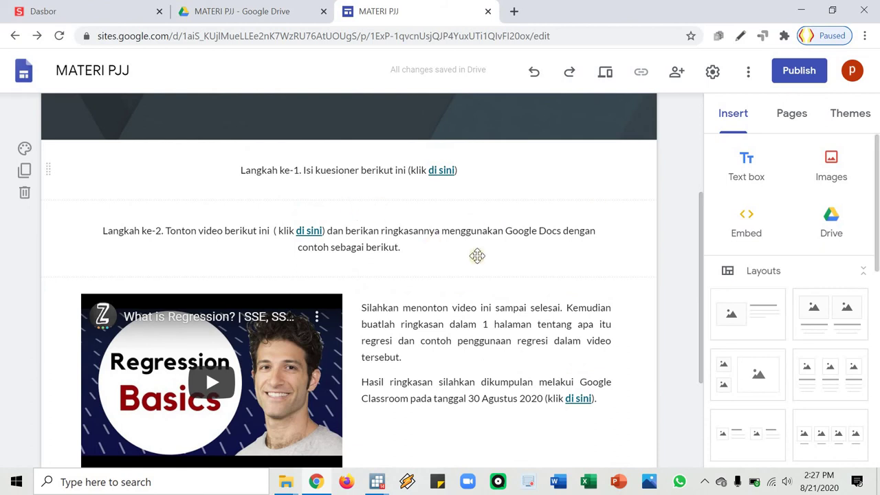
scroll(392, 168, "up", 2)
mouse_move(578, 234)
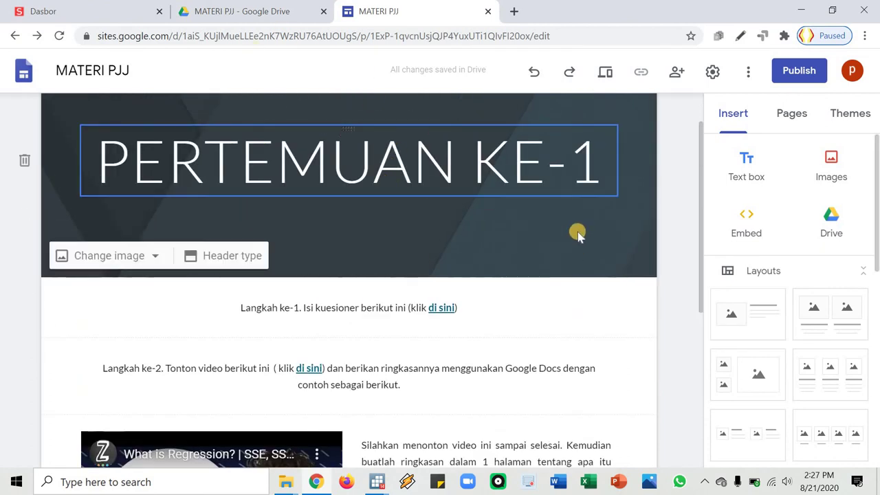
scroll(564, 302, "down", 2)
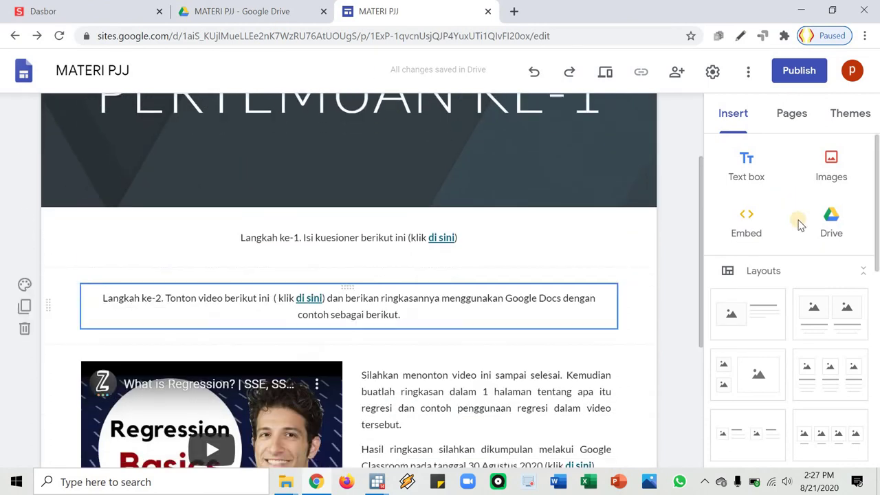
scroll(804, 247, "down", 3)
scroll(804, 255, "down", 2)
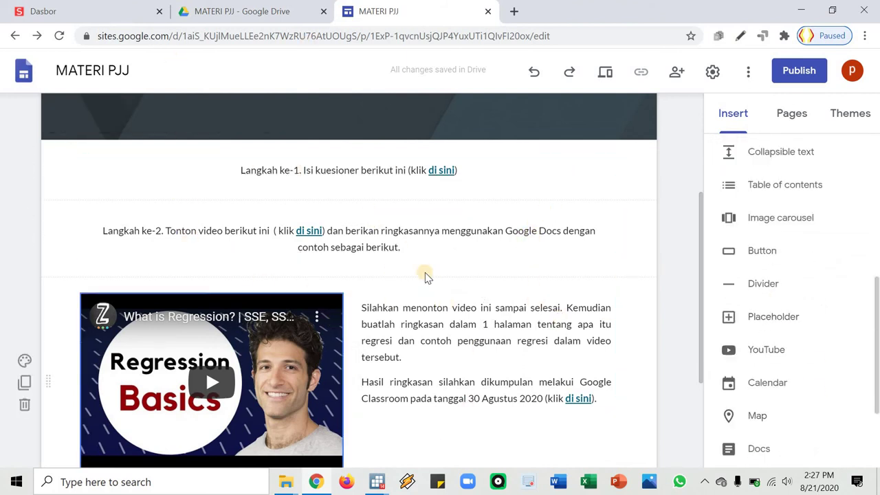
scroll(534, 295, "down", 2)
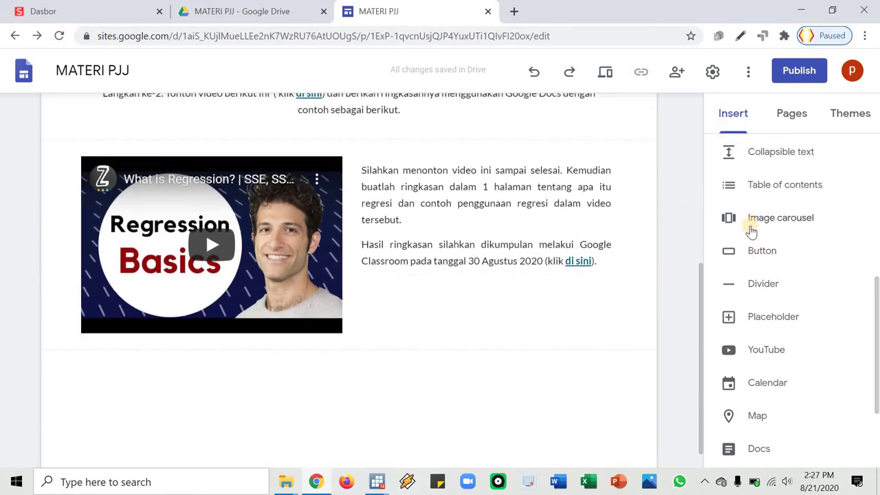
scroll(752, 231, "down", 2)
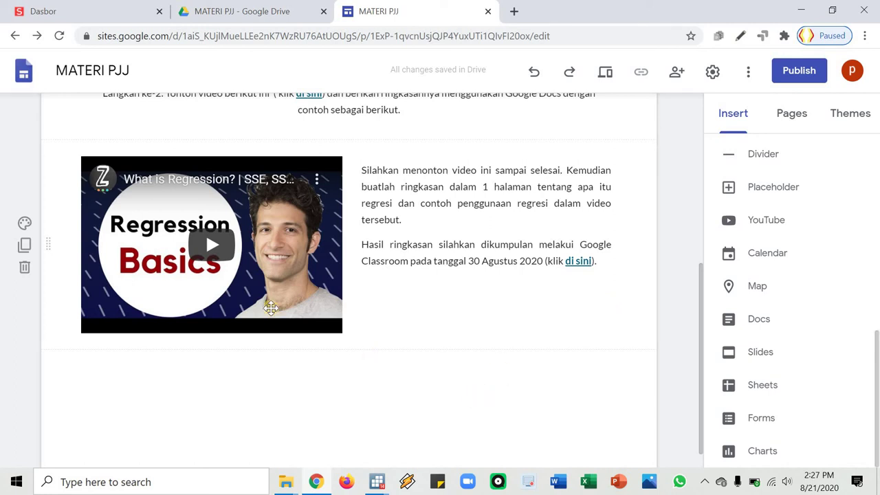
scroll(395, 305, "up", 2)
scroll(318, 222, "up", 3)
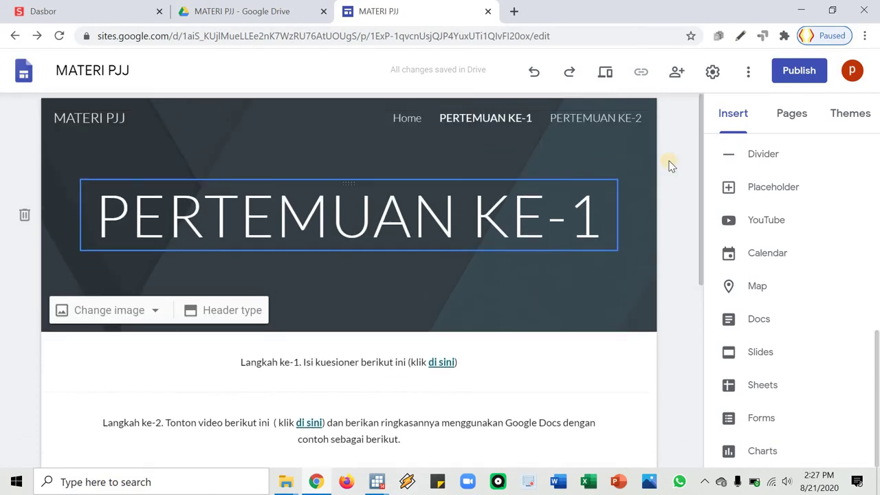
left_click(798, 117)
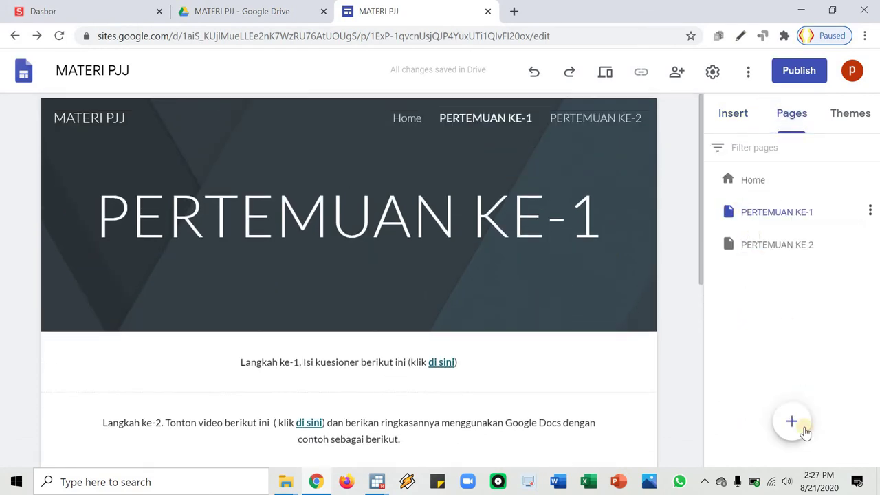
mouse_move(806, 416)
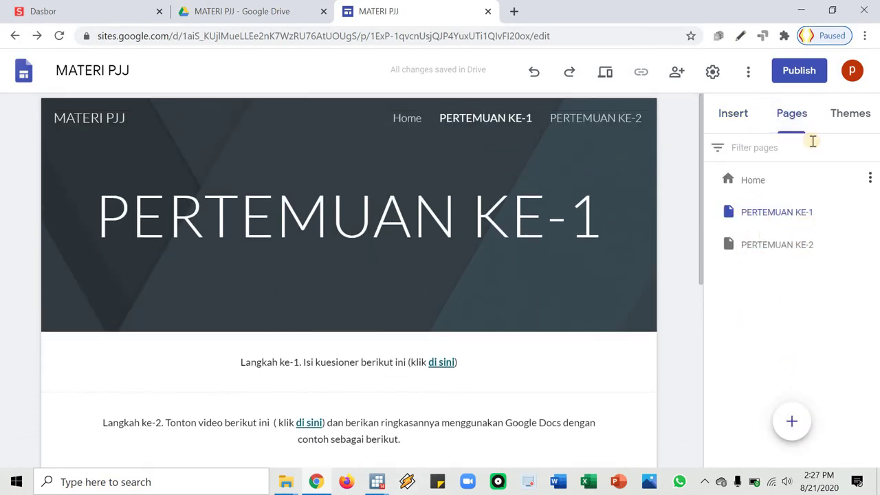
Try another colour for the Simple theme and the Aristotle theme on the site
left_click(835, 113)
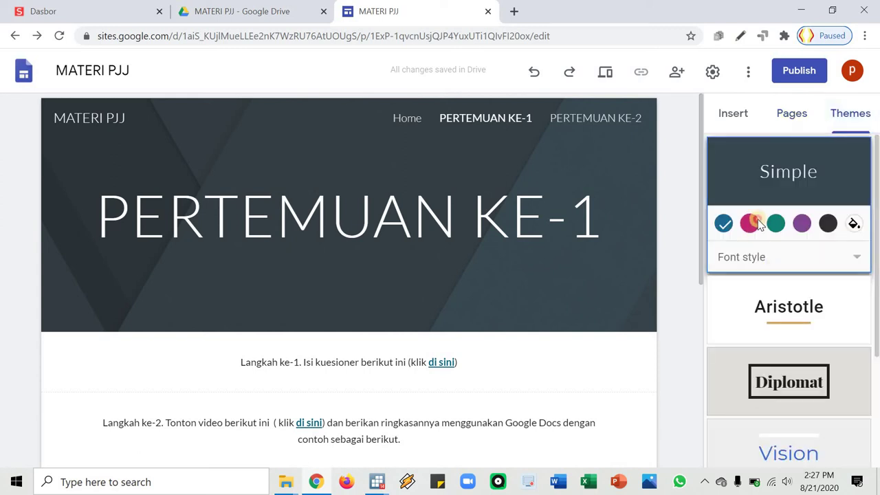
left_click(751, 224)
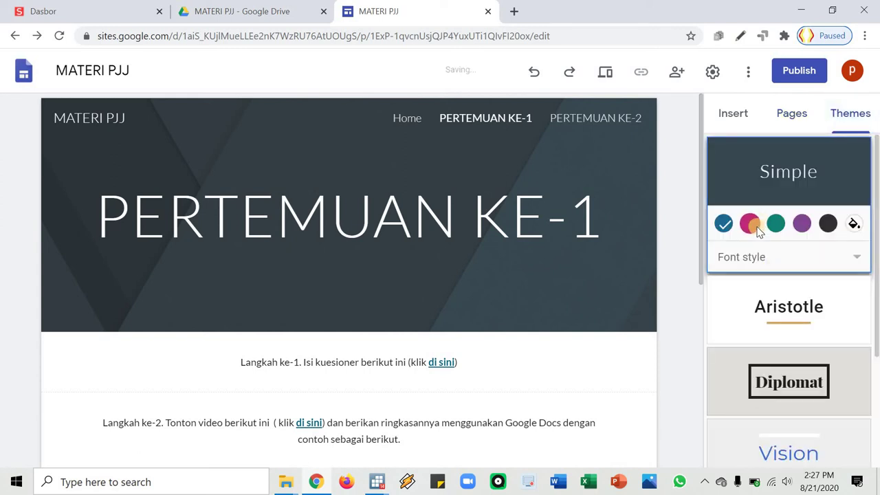
left_click(787, 296)
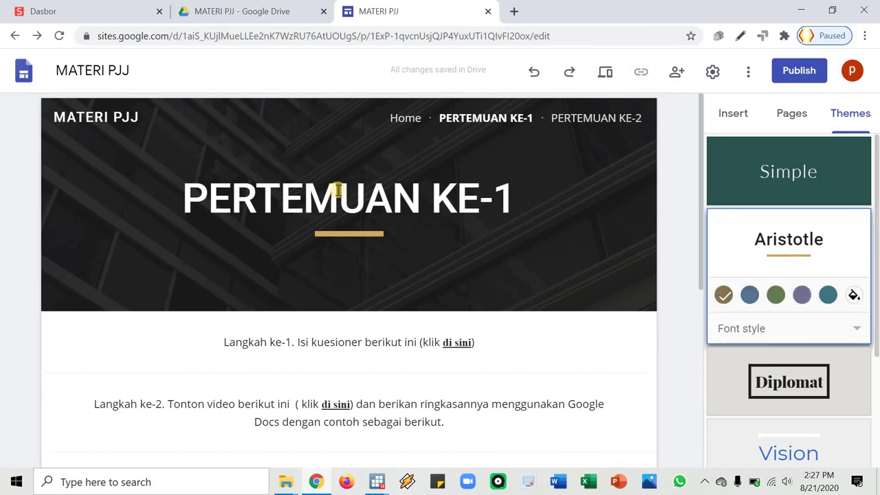
Apply the Vision theme to the site and check the PERTEMUAN KE-1 page in the new style
scroll(783, 387, "down", 1)
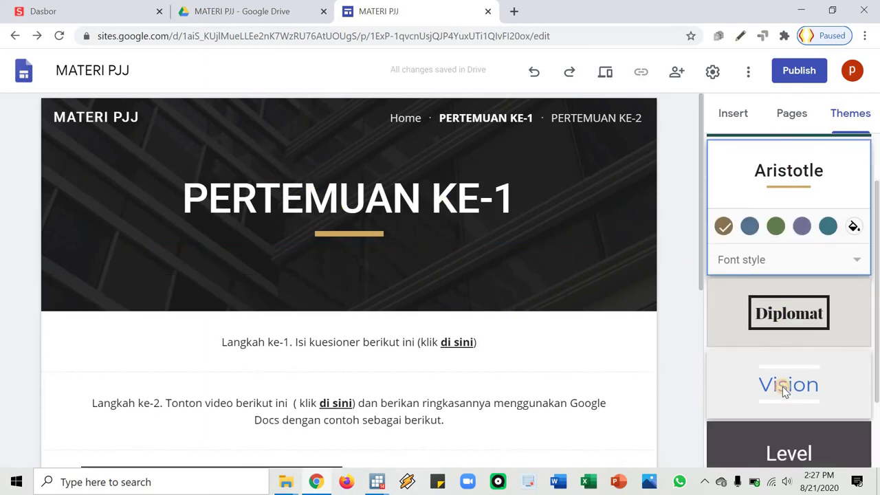
left_click(782, 387)
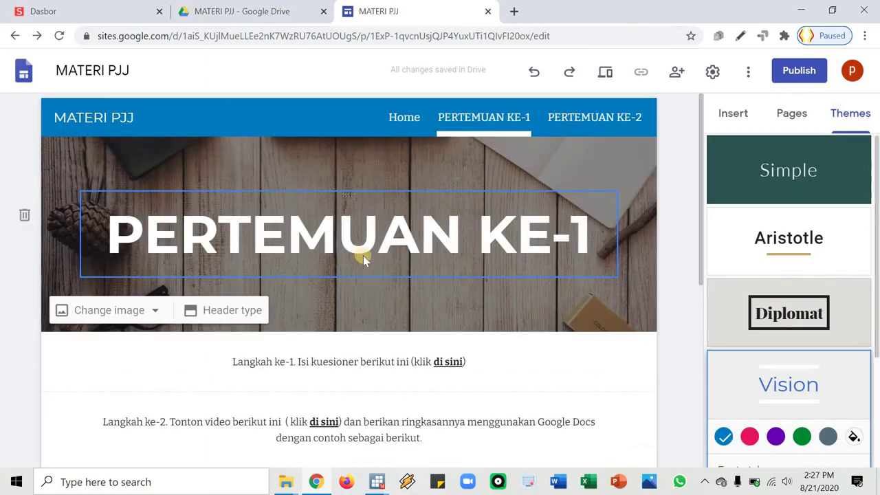
scroll(649, 318, "down", 2)
scroll(786, 392, "down", 2)
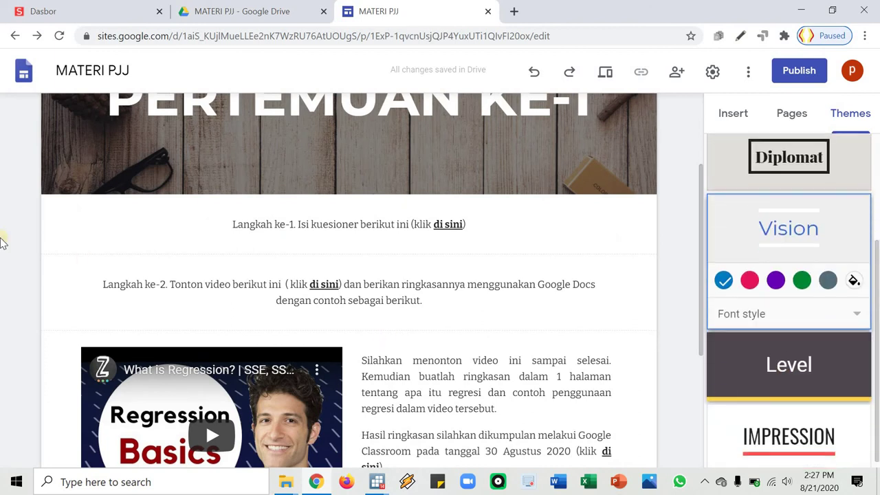
scroll(216, 172, "up", 2)
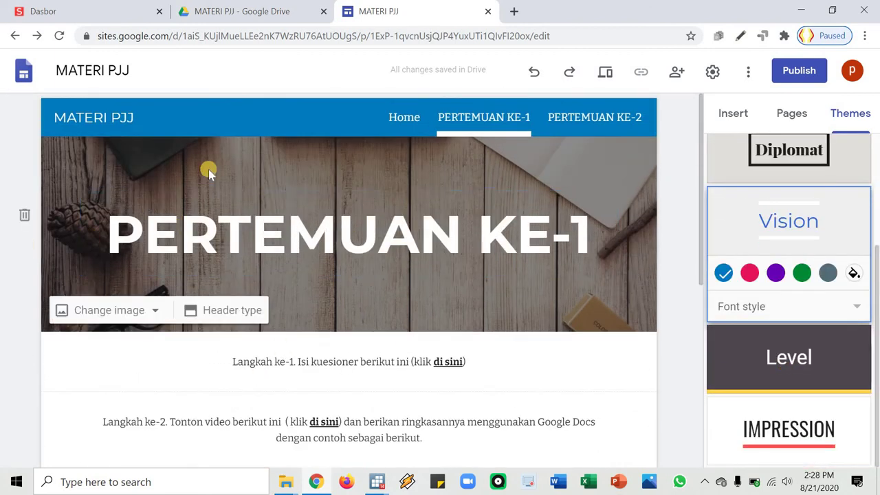
scroll(323, 213, "down", 3)
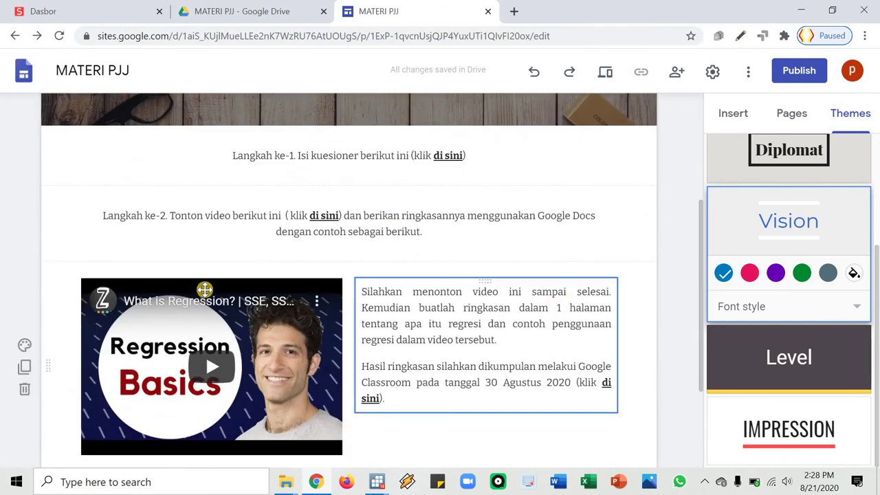
scroll(412, 284, "down", 2)
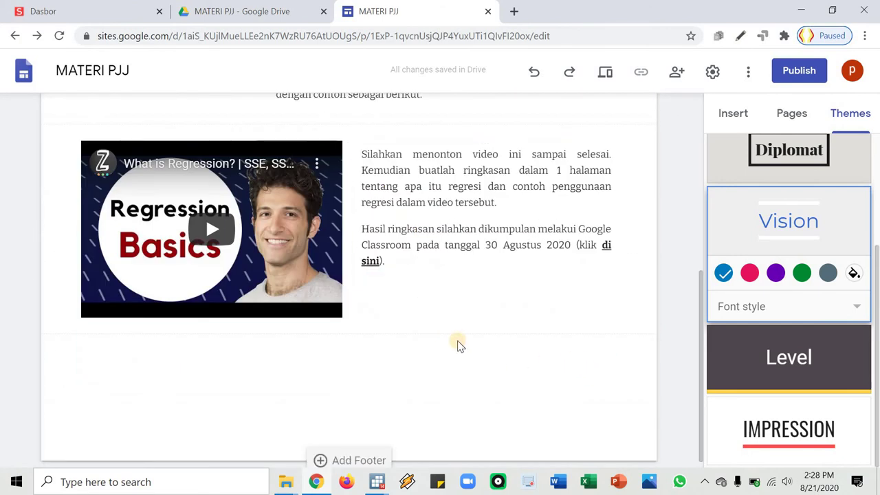
scroll(668, 147, "up", 1)
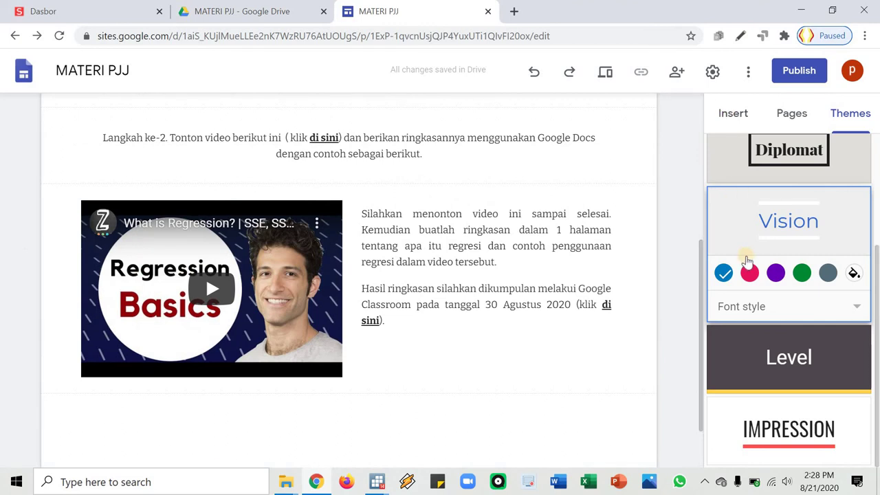
Insert a divider between the Langkah ke-2 text and the regression video section
left_click(733, 113)
scroll(757, 275, "up", 4)
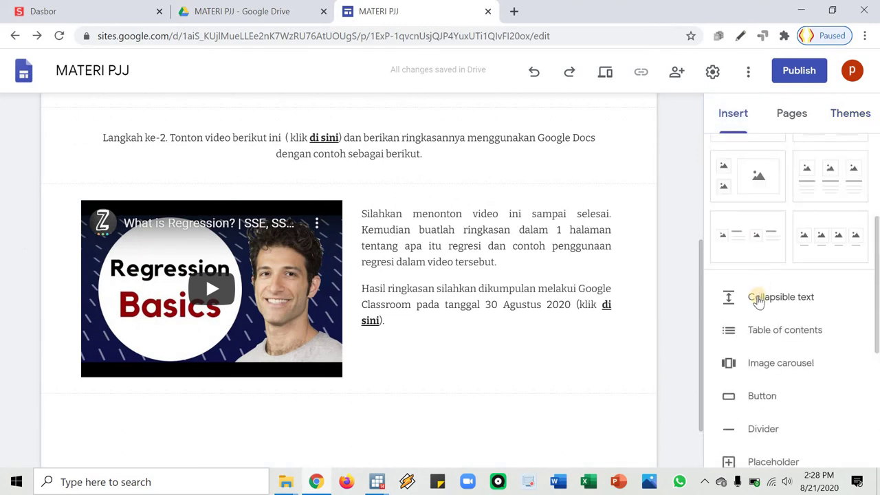
scroll(762, 289, "down", 1)
scroll(357, 234, "up", 2)
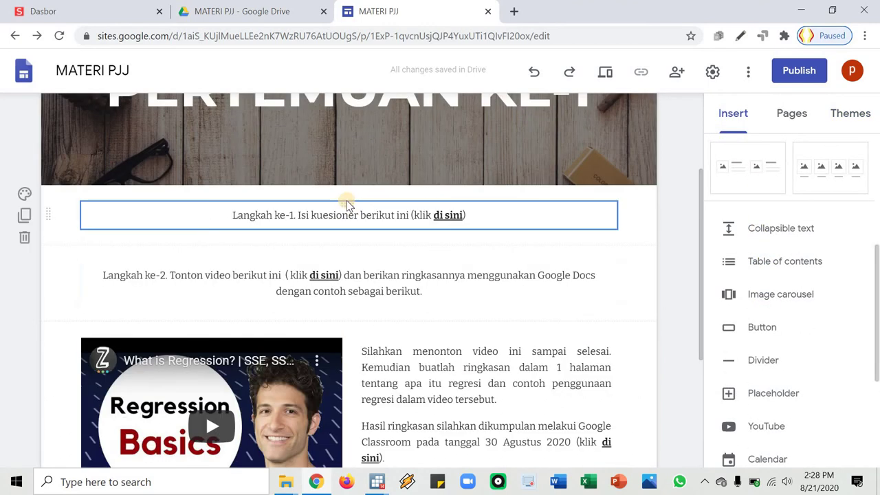
left_click(344, 203)
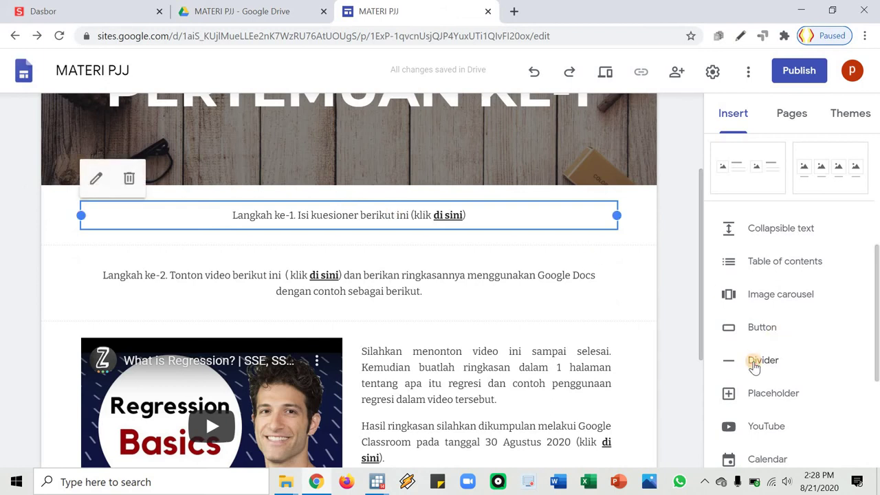
left_click(752, 359)
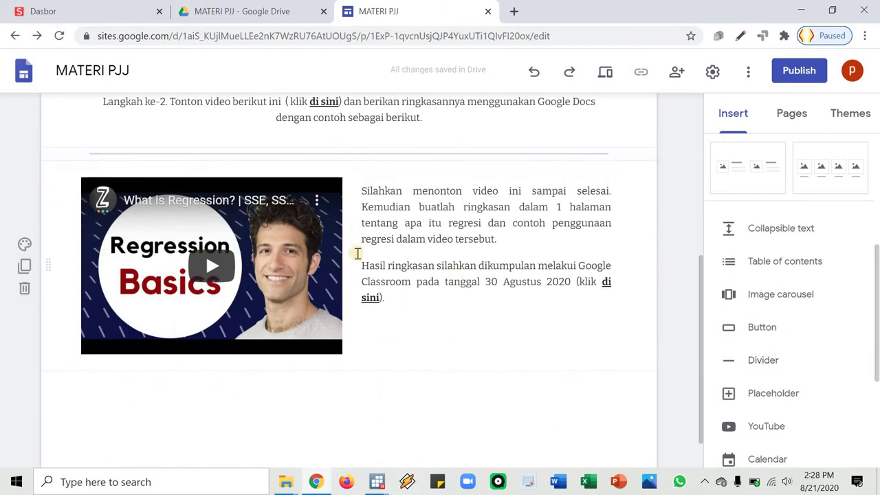
Try to add a second divider near the Langkah ke-1 text and delete the extra divider
scroll(356, 252, "up", 2)
left_click(353, 165)
left_click(347, 163)
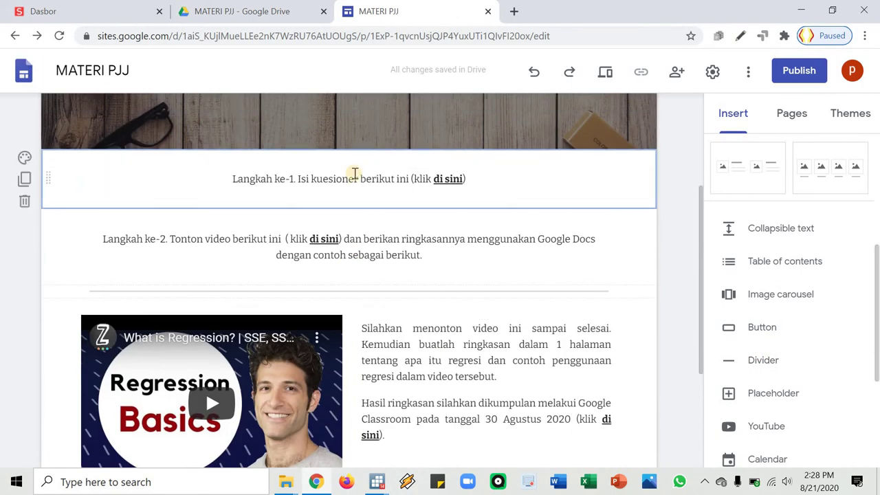
left_click(756, 360)
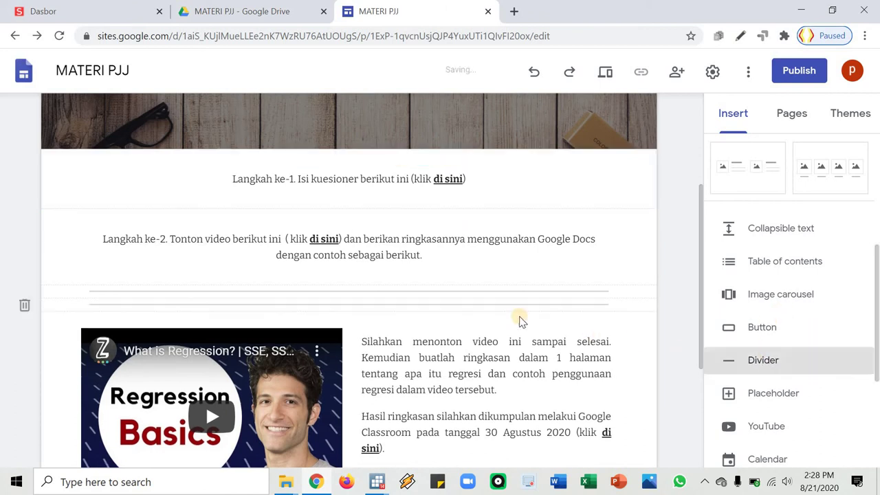
scroll(473, 241, "up", 1)
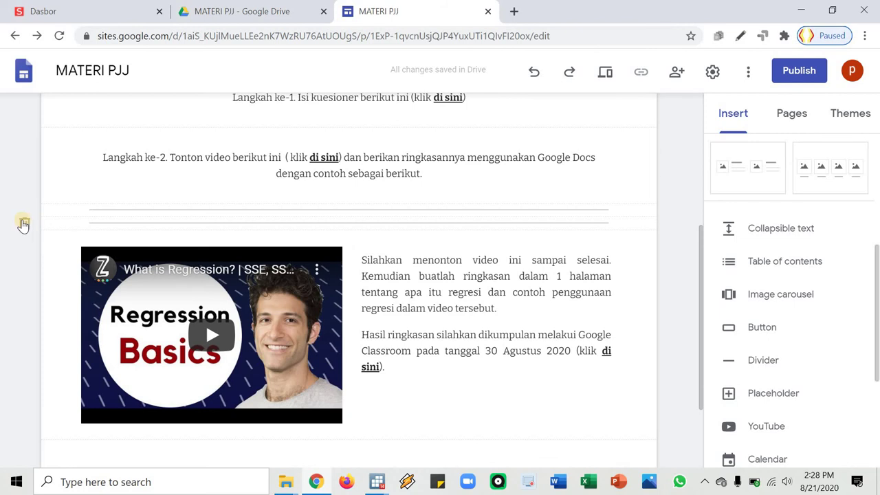
left_click(24, 223)
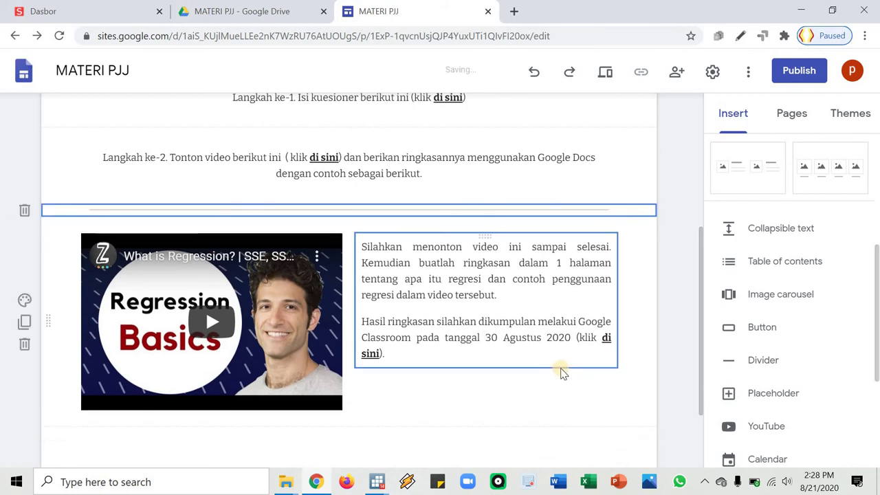
Switch to the site's Home page and check the introduction text and the two PERTEMUAN buttons
scroll(554, 395, "down", 2)
scroll(554, 385, "up", 5)
left_click(393, 115)
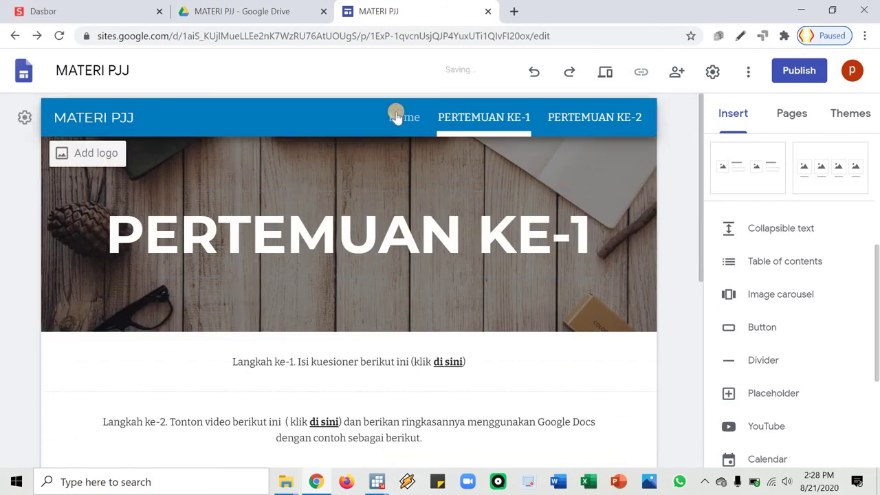
scroll(284, 151, "down", 2)
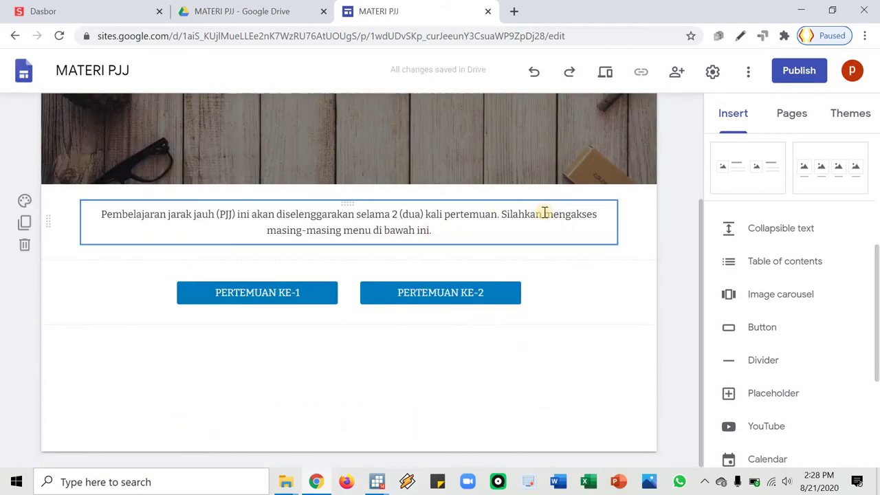
left_click(792, 73)
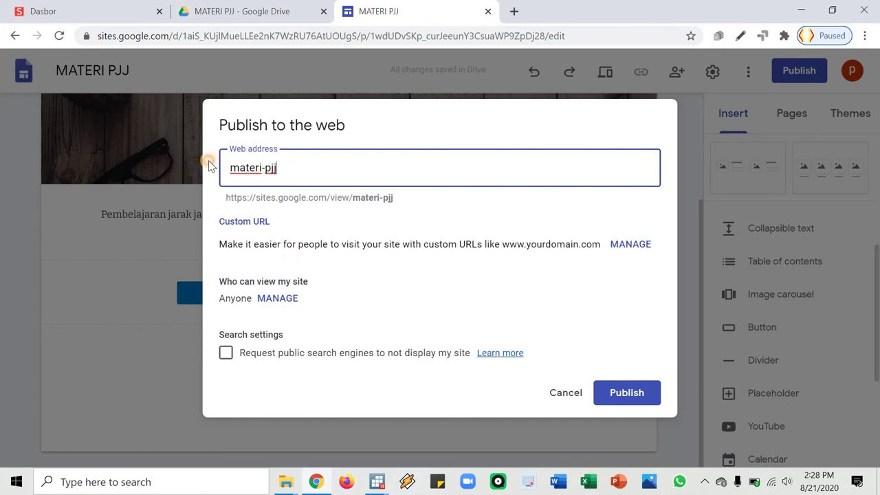
key("ctrl+a")
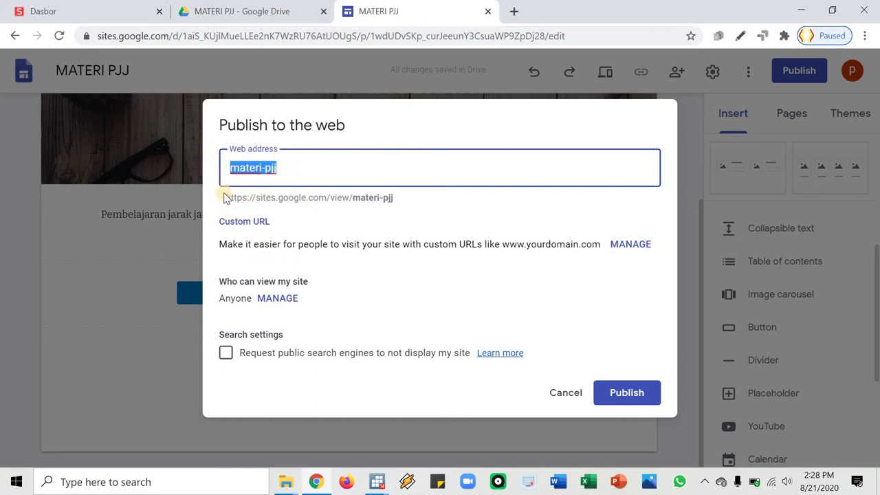
left_click_drag(227, 198, 392, 200)
left_click_drag(442, 268, 400, 220)
triple_click(392, 195)
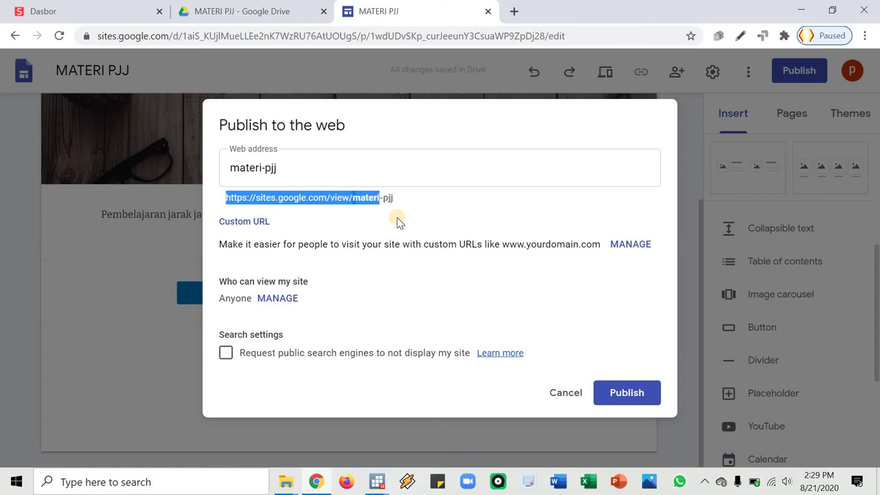
Switch to the s.id dashboard and try to shorten the copied MATERI PJJ site address in place of the existing link
left_click(108, 19)
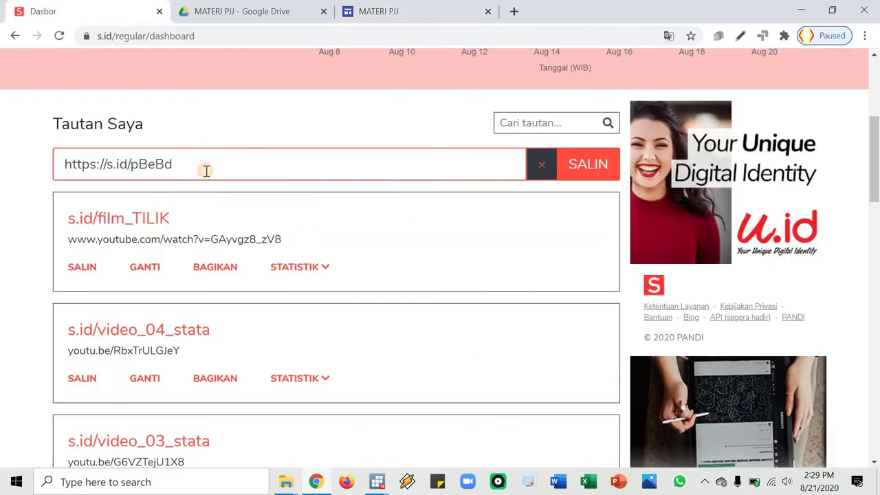
left_click(196, 178)
key("ctrl+a")
key("BackSpace")
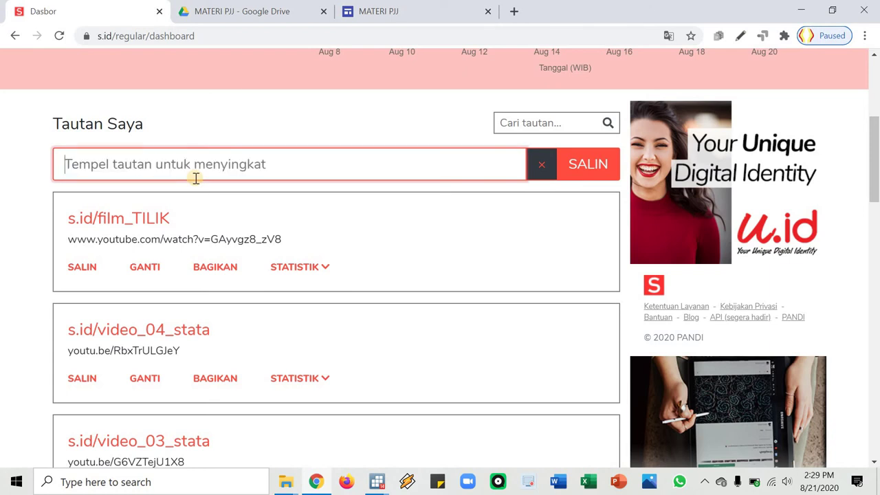
type("https://sites.google.com/view/ materi-pjj")
key("Return")
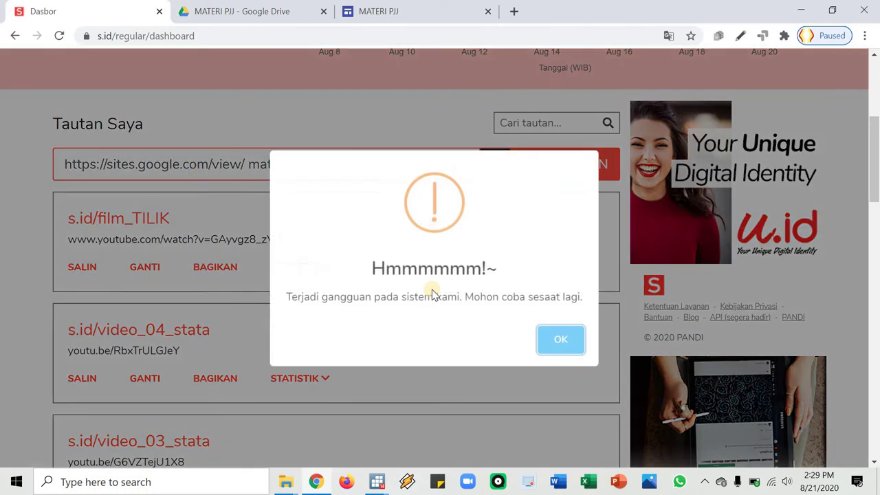
left_click(550, 342)
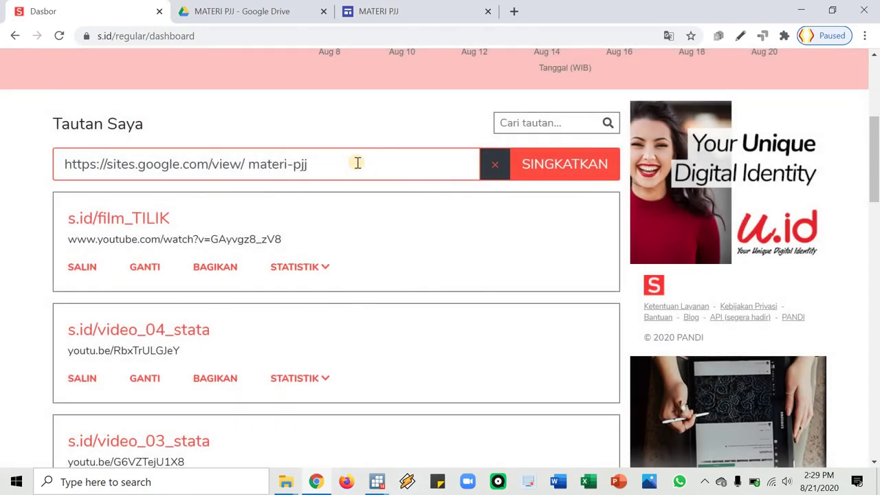
left_click(533, 164)
left_click(555, 167)
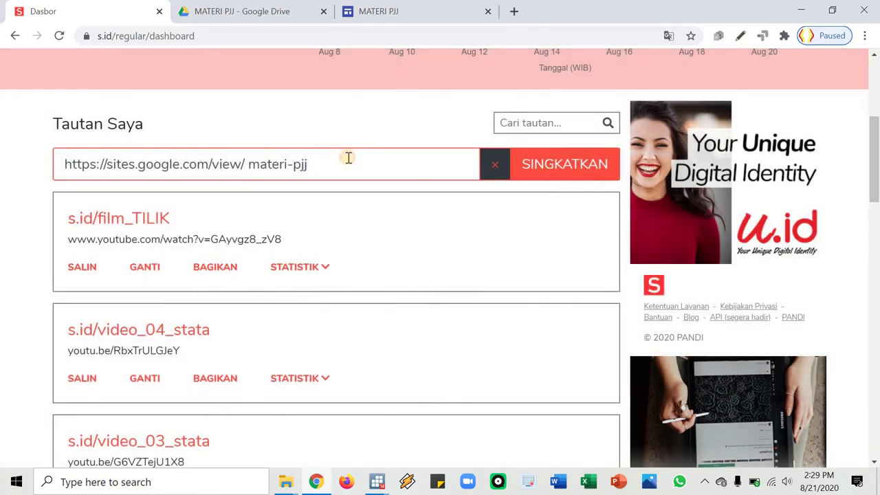
left_click(348, 158)
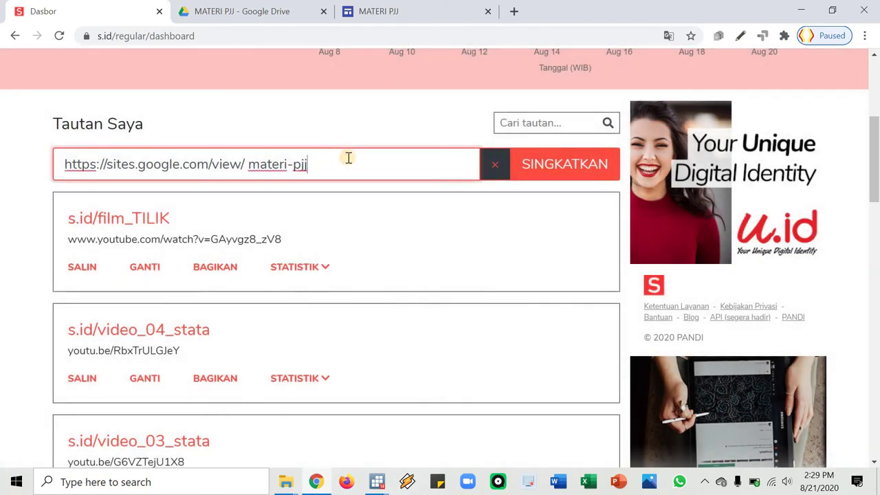
key("ctrl+a")
key("ctrl+c")
key("BackSpace")
type("https://s.id/pBeBd")
key("Return")
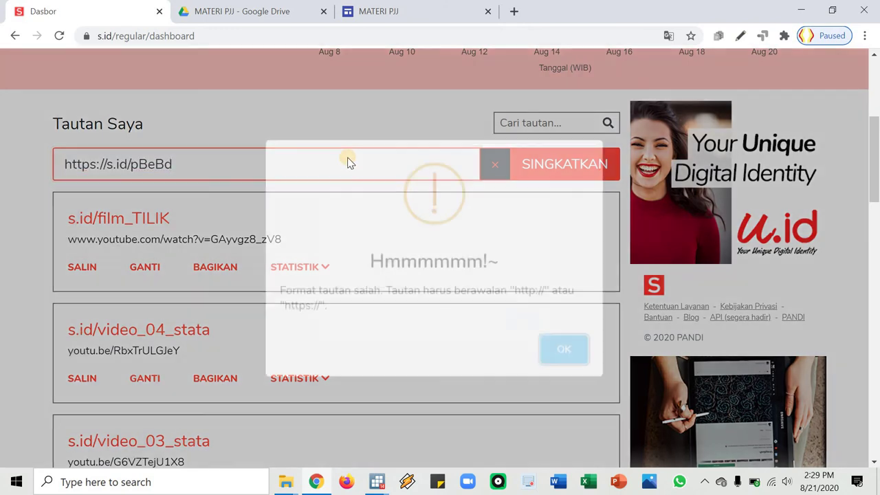
left_click(562, 352)
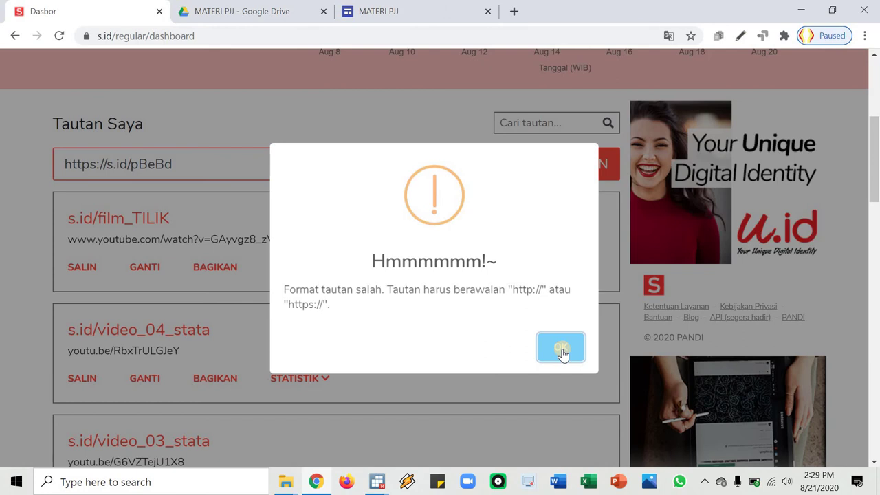
left_click(560, 349)
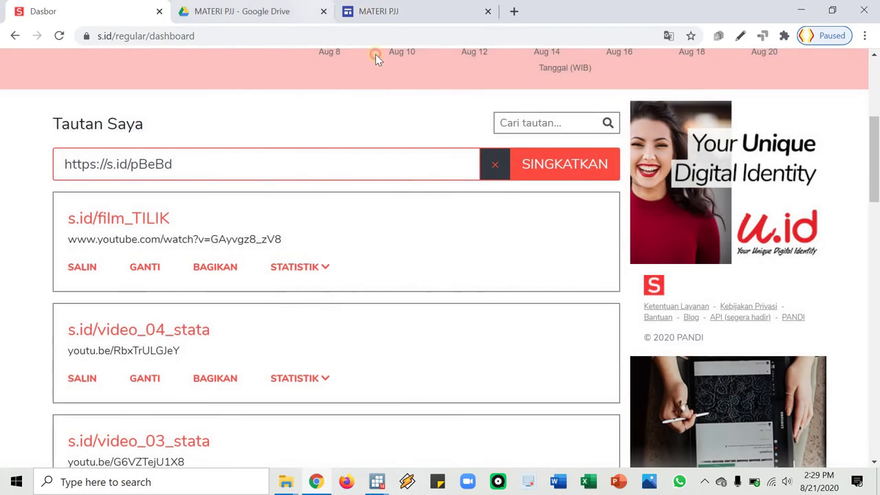
Copy the full web address again from the site's publish settings and retry shortening it on the s.id dashboard
left_click(378, 11)
right_click(330, 201)
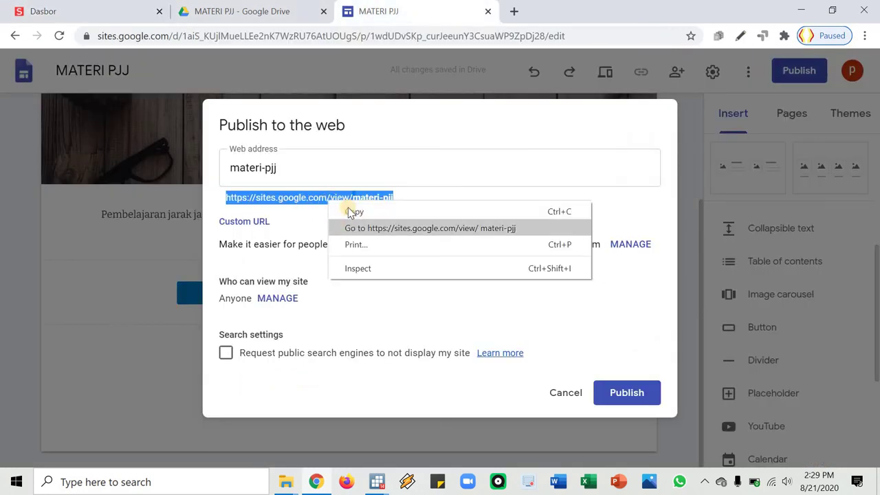
left_click(344, 211)
key("ctrl+shift+Tab")
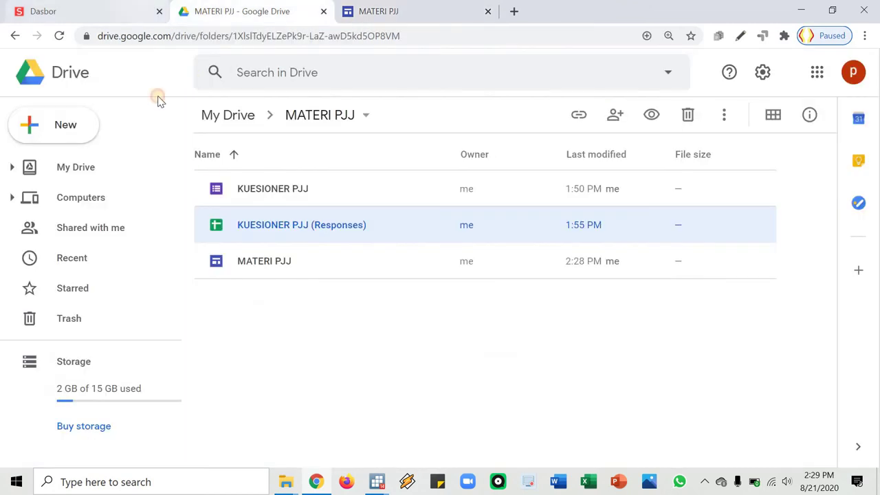
key("ctrl+shift+Tab")
left_click(207, 171)
key("ctrl+a")
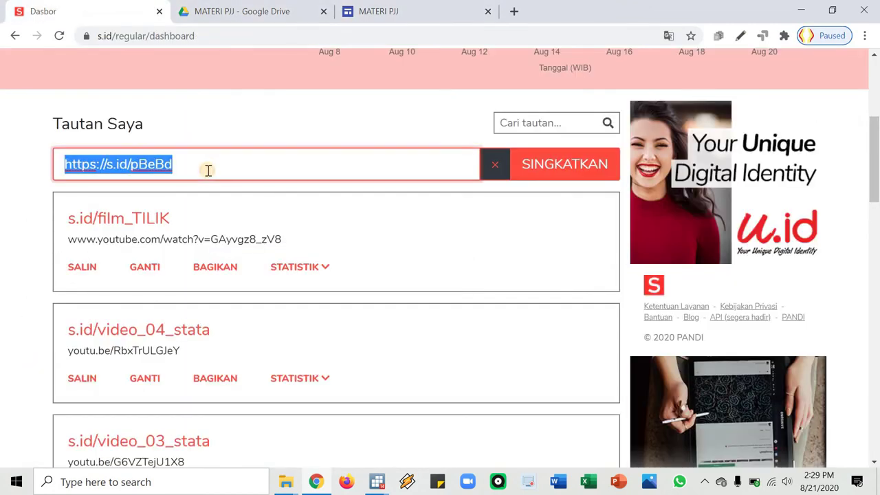
key("ctrl+v")
key("Return")
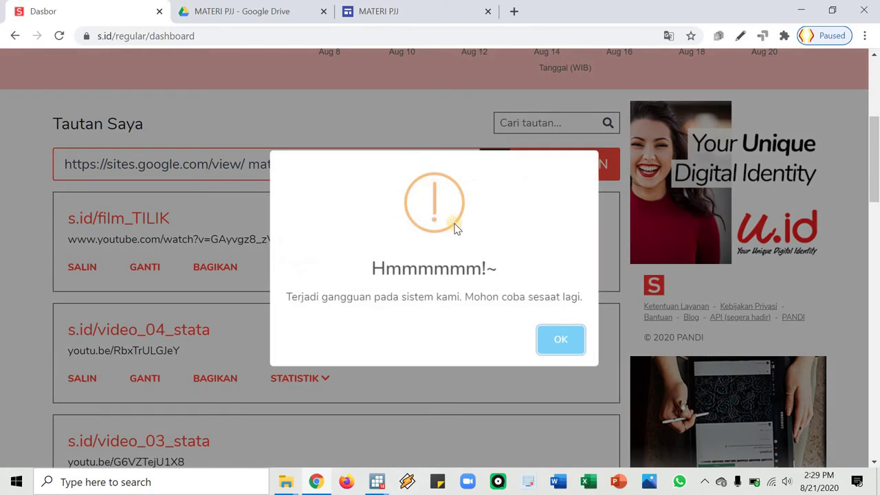
left_click(265, 122)
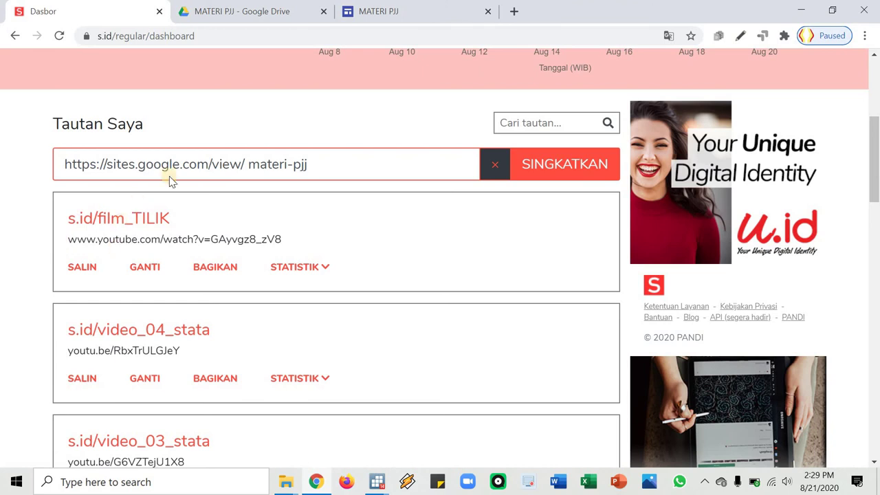
Return to the MATERI PJJ site, cancel publishing, and close the site editor
left_click(385, 12)
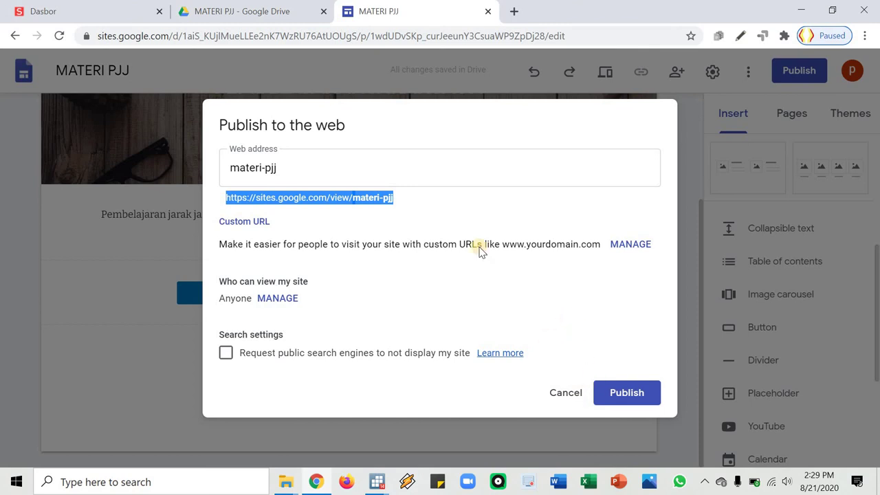
left_click(572, 398)
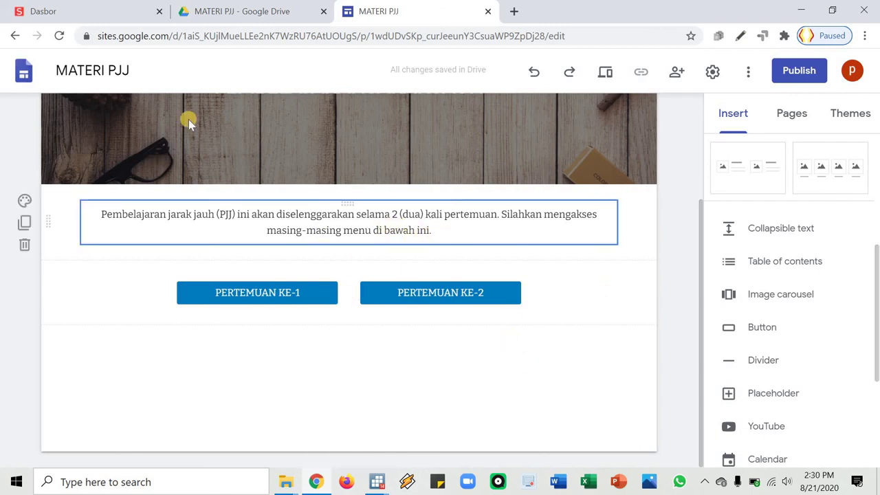
left_click(488, 12)
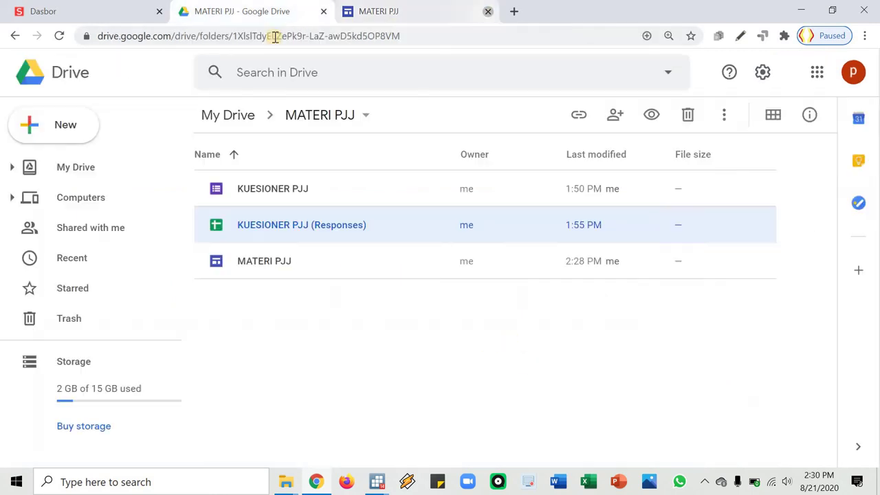
Reopen the MATERI PJJ site from its Google Drive folder and check the Home page down to the PERTEMUAN buttons
left_click(273, 287)
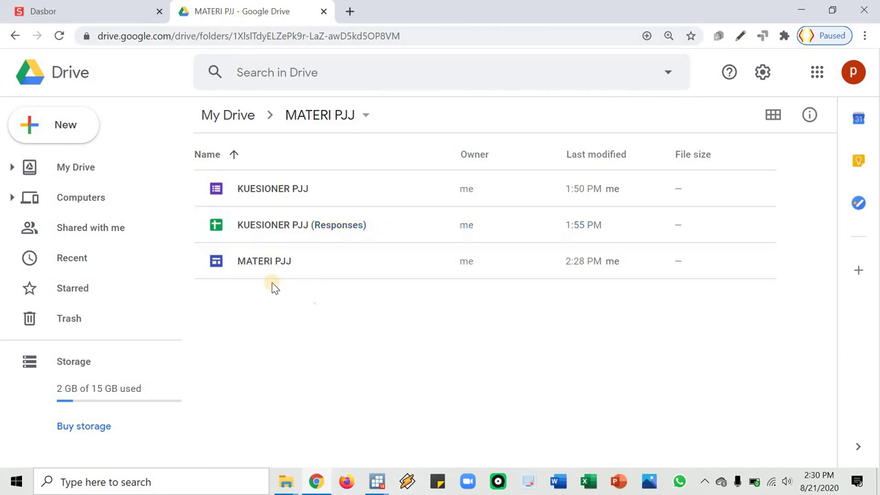
left_click(264, 265)
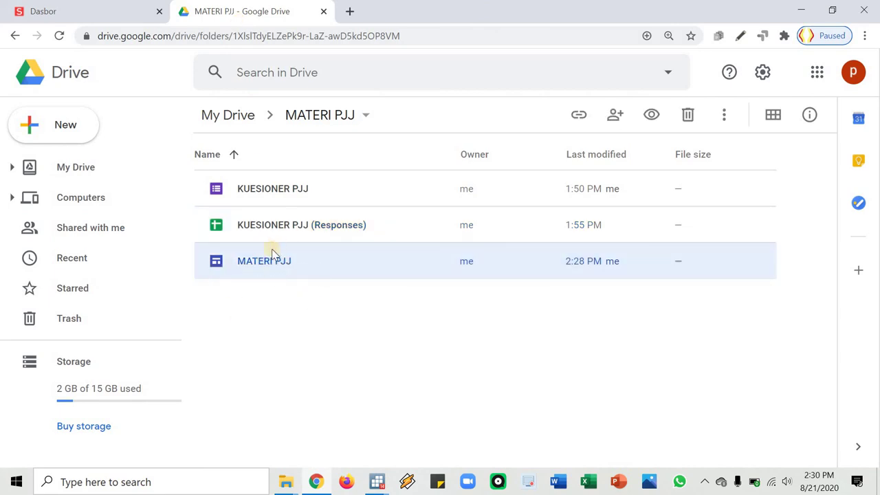
double_click(273, 254)
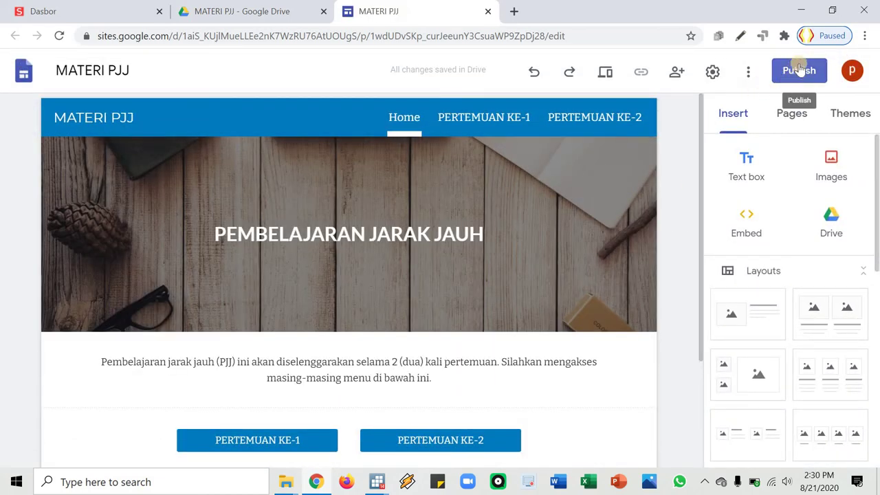
mouse_move(644, 167)
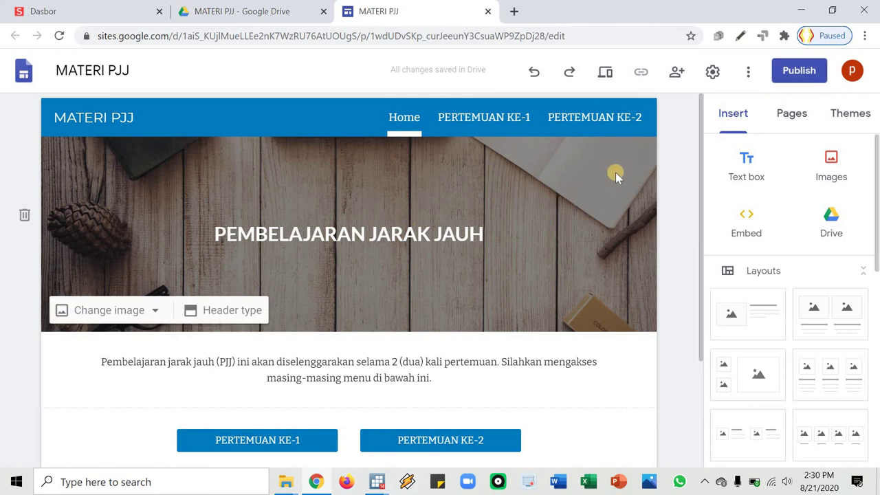
scroll(554, 287, "down", 2)
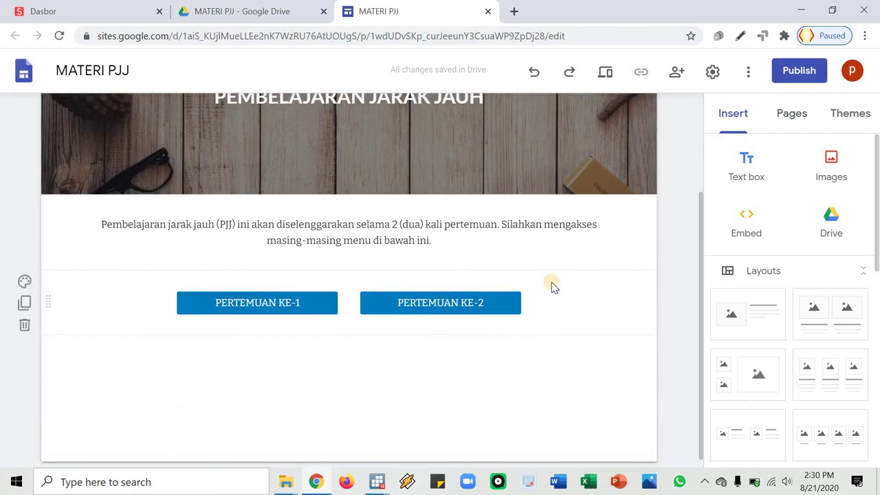